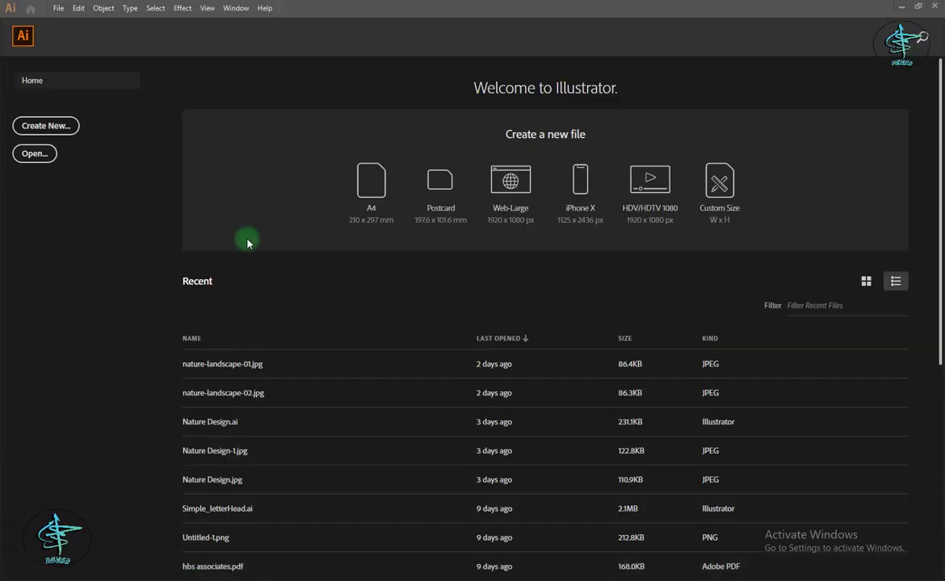
# Step: Create a new document 800 px wide and 800 px high, with pixels as the unit
pyautogui.click(71, 130)
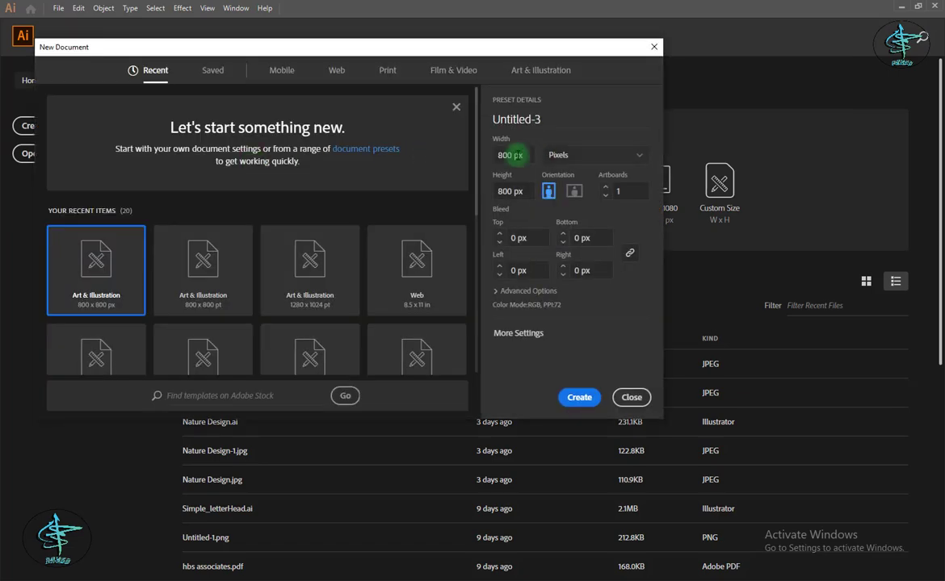
pyautogui.click(629, 154)
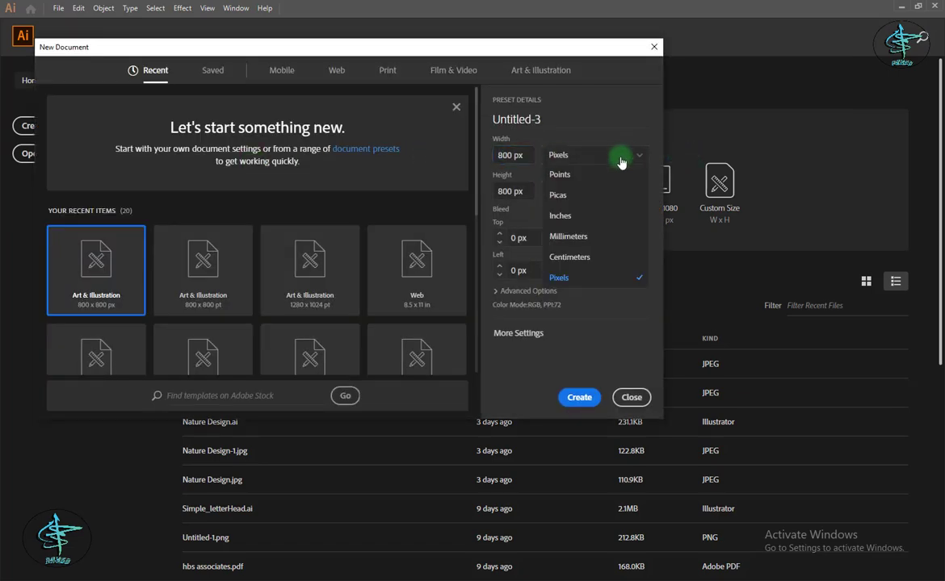
pyautogui.click(593, 278)
pyautogui.click(502, 155)
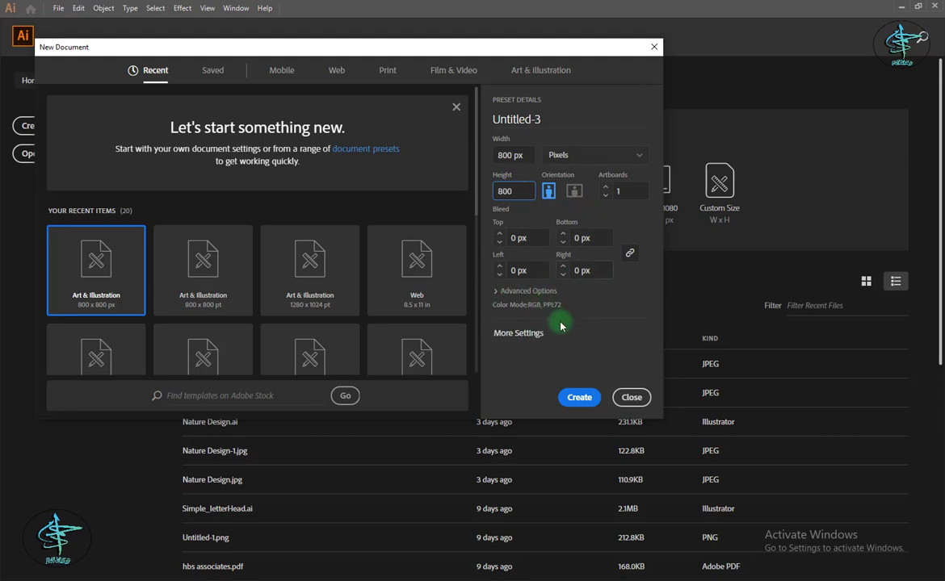
pyautogui.click(579, 397)
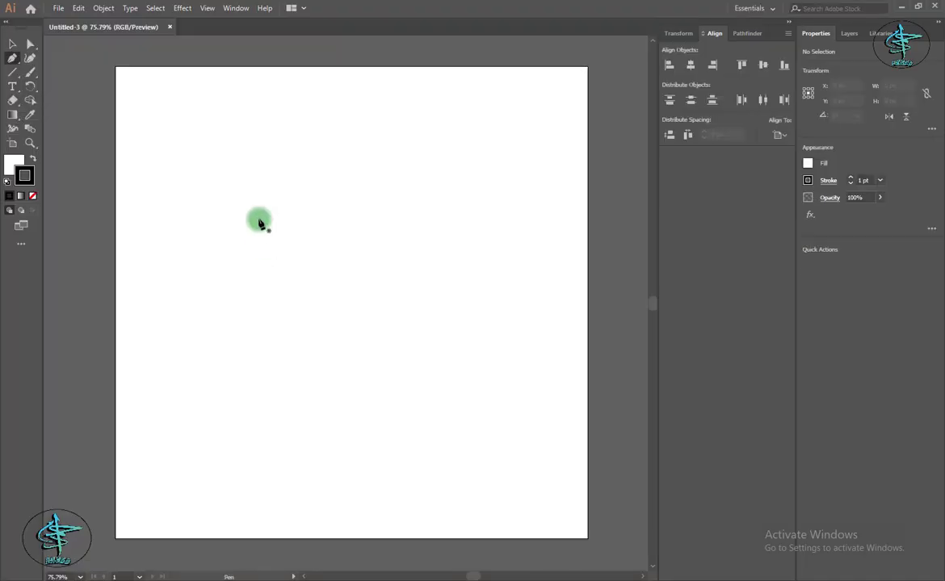
# Step: Set the drawing fill to none, keeping the black 1 pt stroke
pyautogui.click(259, 219)
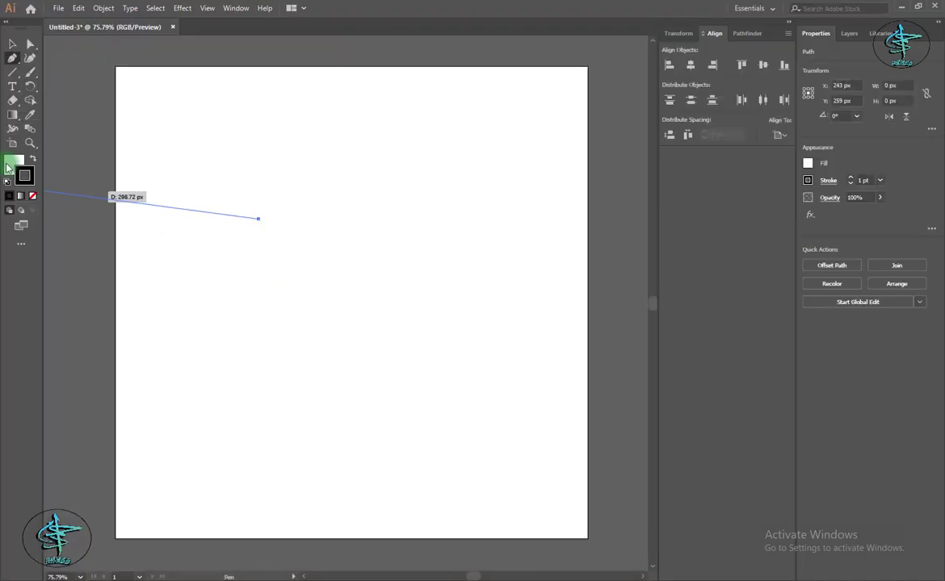
pyautogui.press('v')
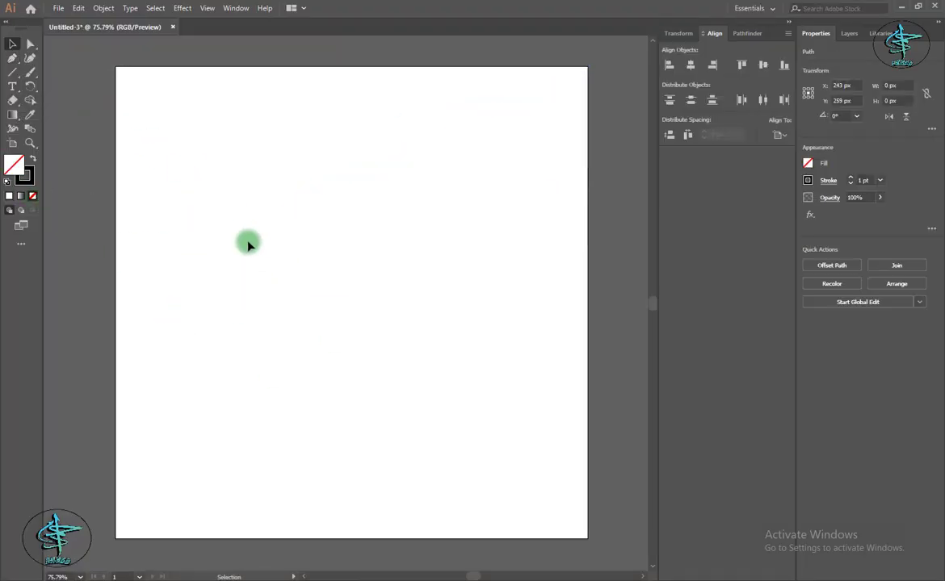
pyautogui.click(247, 245)
# Step: Draw a curved outer left edge with the Pen tool from about (233, 236) to (238, 432) px, adding a short inner curve up to about (248, 378) px
pyautogui.moveTo(10, 67); pyautogui.dragTo(61, 59)
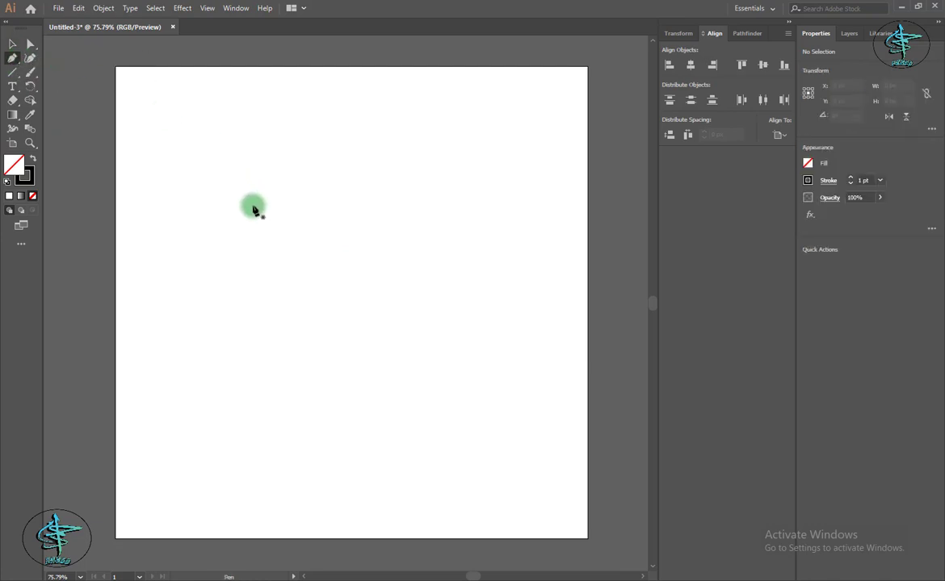
pyautogui.click(252, 206)
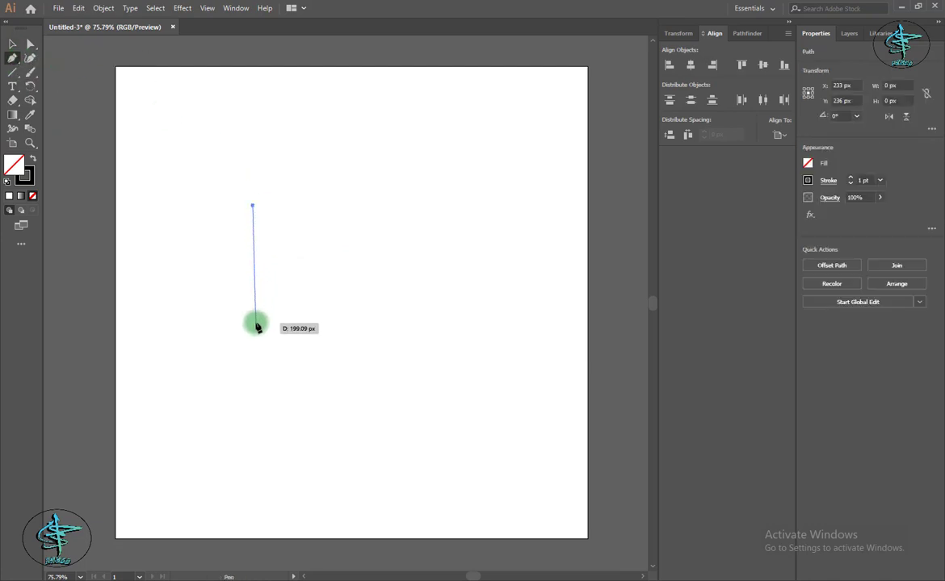
pyautogui.moveTo(256, 324); pyautogui.dragTo(304, 397)
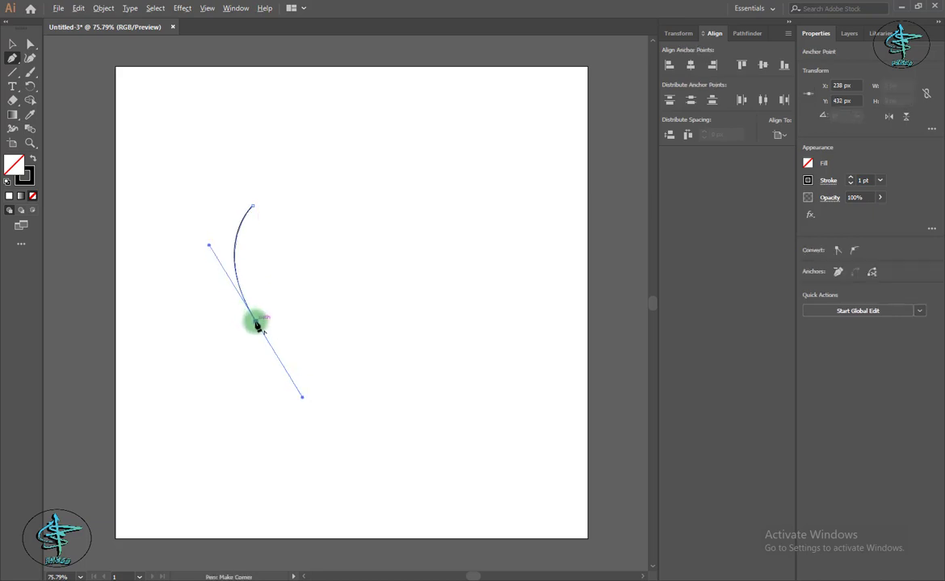
pyautogui.moveTo(259, 320); pyautogui.dragTo(261, 286)
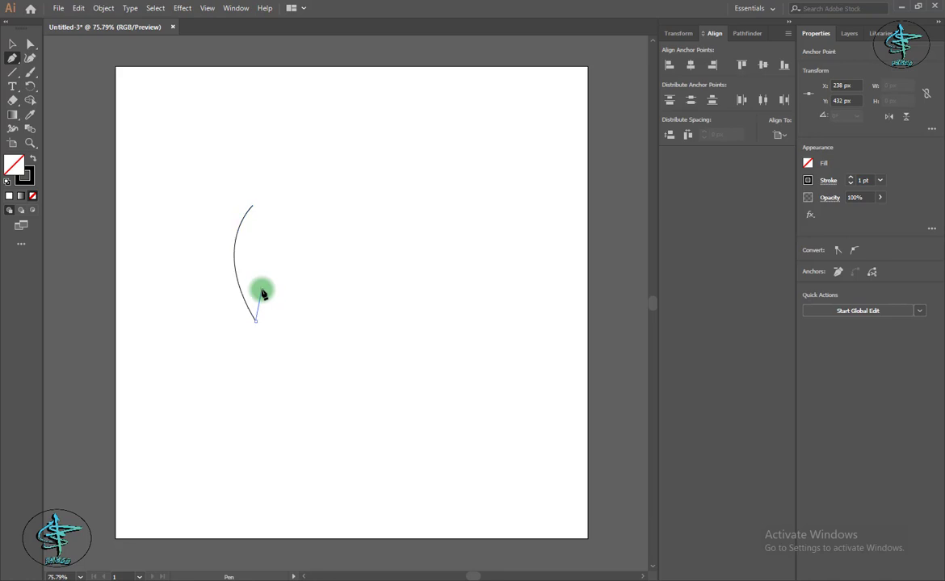
pyautogui.moveTo(271, 280); pyautogui.dragTo(268, 309)
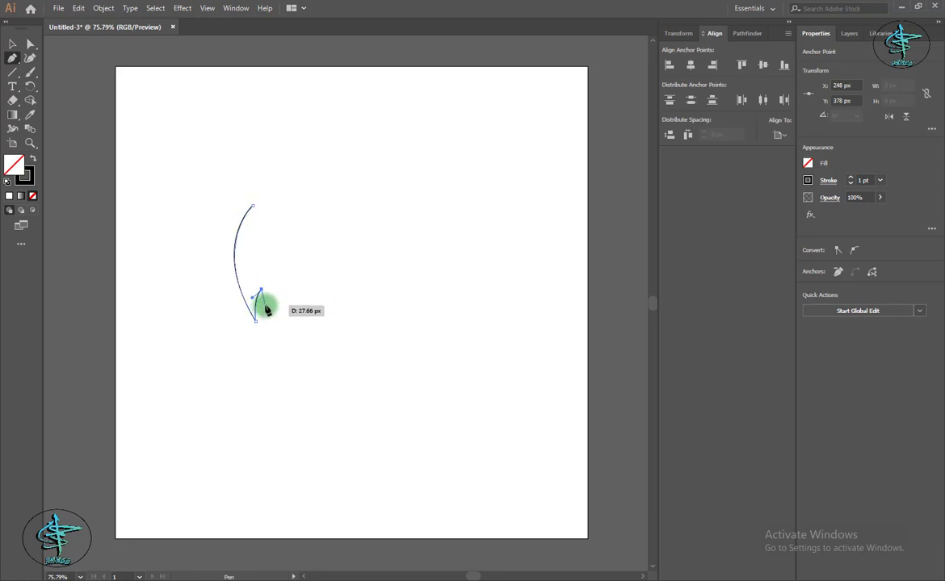
pyautogui.click(268, 309)
# Step: Continue the path along the arched lower edge, up to a pointed right tip at about (362, 315) px, and back along the tip's inner curve
pyautogui.hotkey('ctrl', '+')
pyautogui.hotkey('ctrl', '+')
pyautogui.hotkey('ctrl', '-')
pyautogui.moveTo(435, 323)
pyautogui.mouseDown()
pyautogui.moveTo(338, 356)
pyautogui.moveTo(326, 343)
pyautogui.moveTo(280, 355)
pyautogui.moveTo(291, 367)
pyautogui.mouseUp()
pyautogui.hotkey('ctrl', 'z')
pyautogui.hotkey('ctrl', 'z')
pyautogui.click(270, 350)
pyautogui.moveTo(329, 283); pyautogui.dragTo(340, 226)
pyautogui.click(330, 283)
pyautogui.moveTo(281, 308); pyautogui.dragTo(246, 307)
pyautogui.click(281, 307)
pyautogui.moveTo(305, 283); pyautogui.dragTo(306, 269)
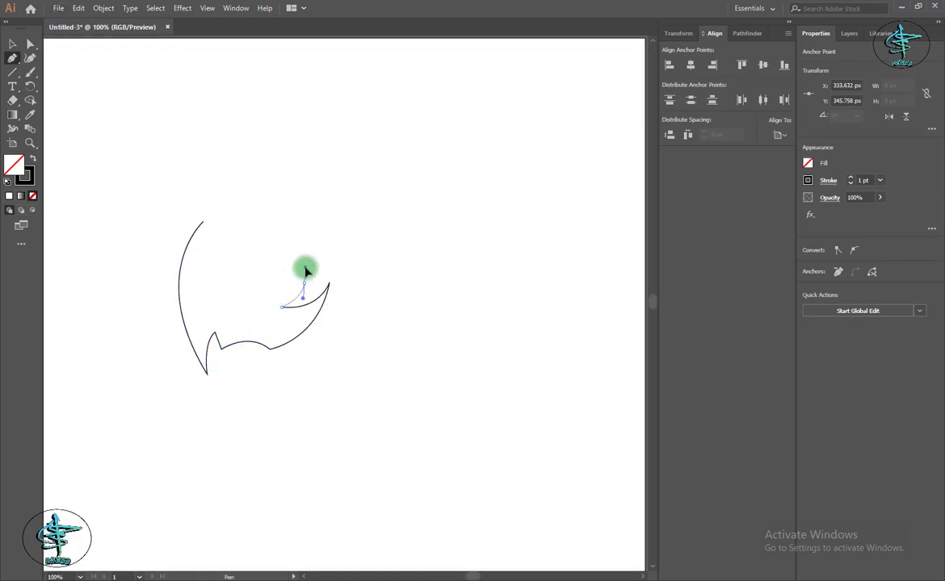
pyautogui.click(304, 284)
pyautogui.moveTo(240, 308); pyautogui.dragTo(182, 306)
pyautogui.click(240, 308)
pyautogui.moveTo(221, 253); pyautogui.dragTo(232, 206)
pyautogui.hotkey('ctrl', 'z')
pyautogui.hotkey('ctrl', 'z')
pyautogui.hotkey('ctrl', 'z')
pyautogui.hotkey('ctrl', 'z')
pyautogui.hotkey('ctrl', 'z')
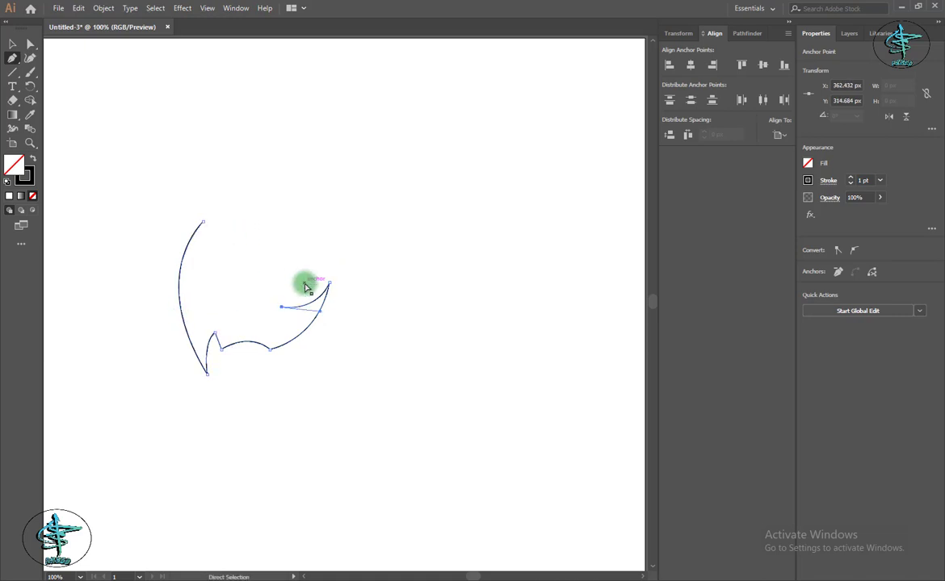
# Step: Complete the upper outline with a second right tip, a long concave curve and a small beak-like notch, closing the path at its starting point
pyautogui.moveTo(306, 283); pyautogui.dragTo(307, 248)
pyautogui.click(306, 283)
pyautogui.moveTo(236, 303); pyautogui.dragTo(189, 291)
pyautogui.click(235, 302)
pyautogui.click(244, 298)
pyautogui.click(216, 247)
pyautogui.moveTo(216, 247); pyautogui.dragTo(184, 278)
pyautogui.click(201, 256)
pyautogui.click(203, 222)
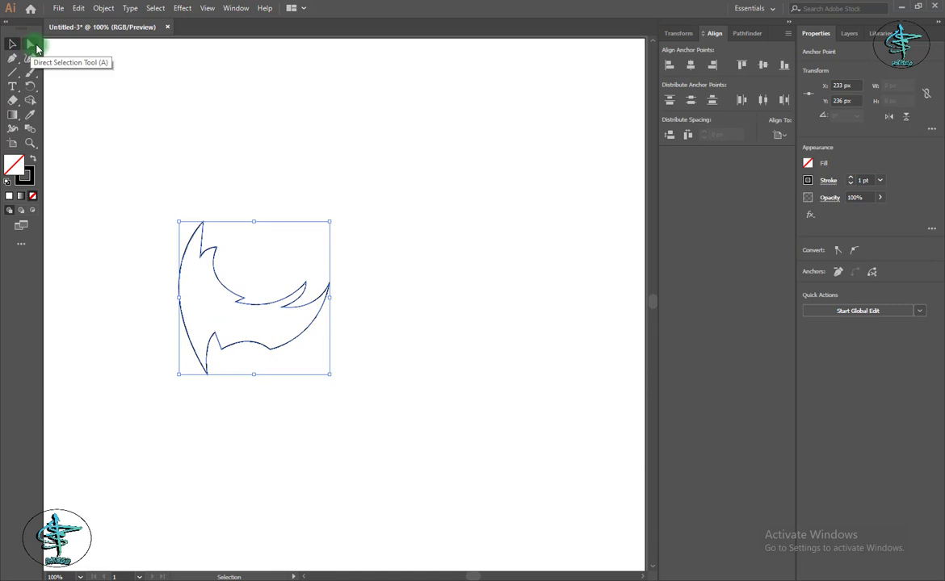
# Step: Fill the closed shape with dark grey 191919 and remove its stroke
pyautogui.click(279, 149)
pyautogui.moveTo(231, 221); pyautogui.dragTo(196, 297)
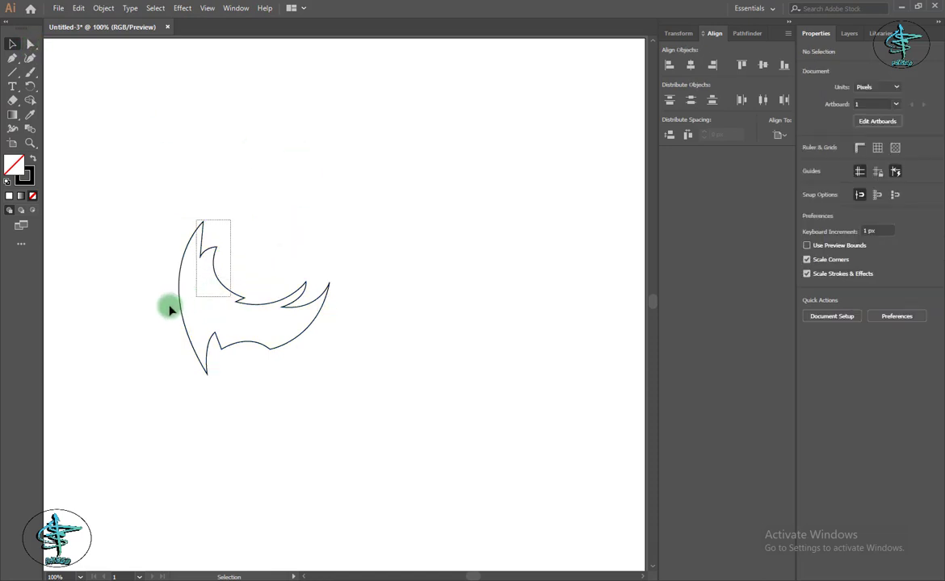
pyautogui.click(95, 191)
pyautogui.moveTo(191, 182); pyautogui.dragTo(205, 312)
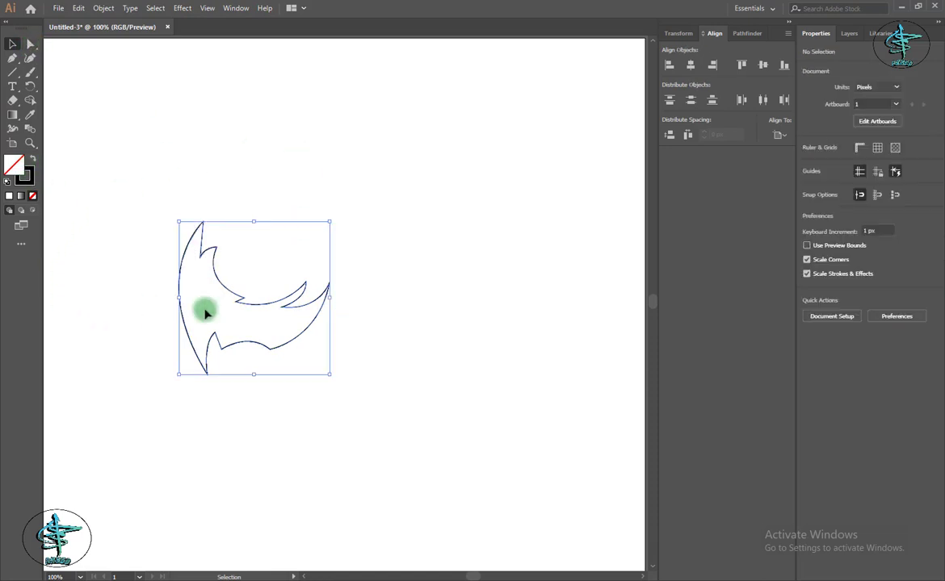
pyautogui.doubleClick(20, 167)
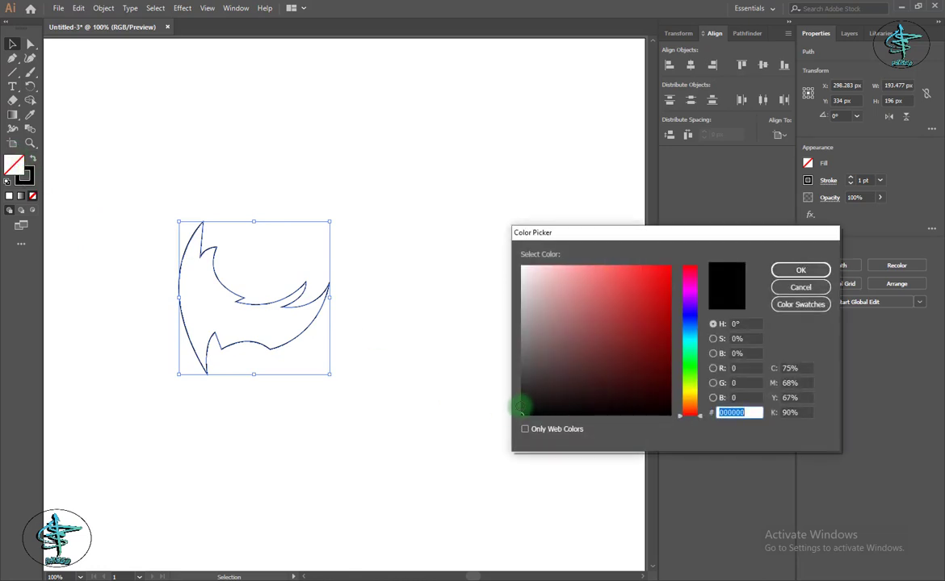
pyautogui.click(518, 407)
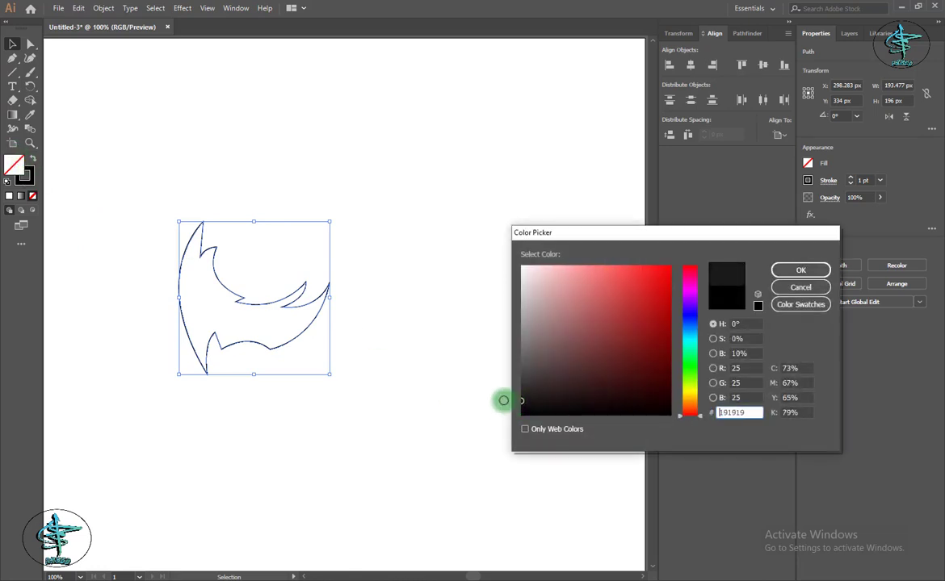
pyautogui.click(797, 273)
pyautogui.click(29, 180)
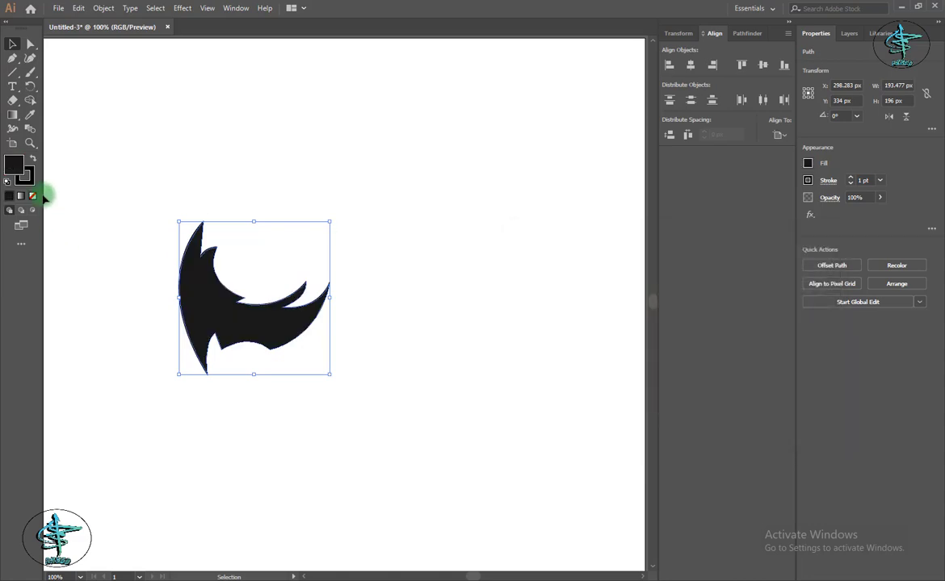
pyautogui.click(34, 196)
pyautogui.click(632, 57)
pyautogui.click(423, 202)
# Step: Move the shape's upper-left tip about 5 px left and 14 px down, and adjust the curve handle of its outer left edge
pyautogui.hotkey('ctrl', '=')
pyautogui.moveTo(347, 204); pyautogui.dragTo(451, 229)
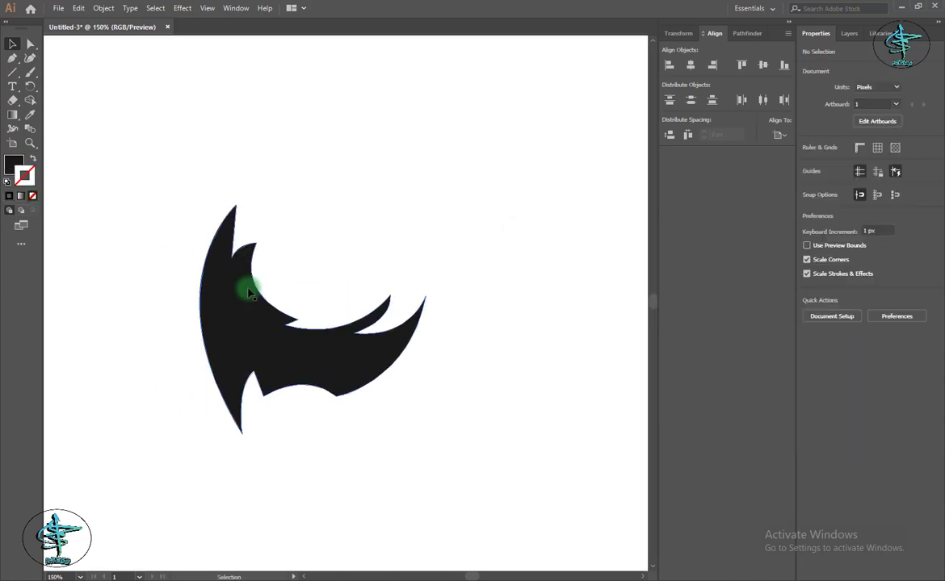
pyautogui.click(249, 292)
pyautogui.click(29, 45)
pyautogui.moveTo(236, 208); pyautogui.dragTo(231, 224)
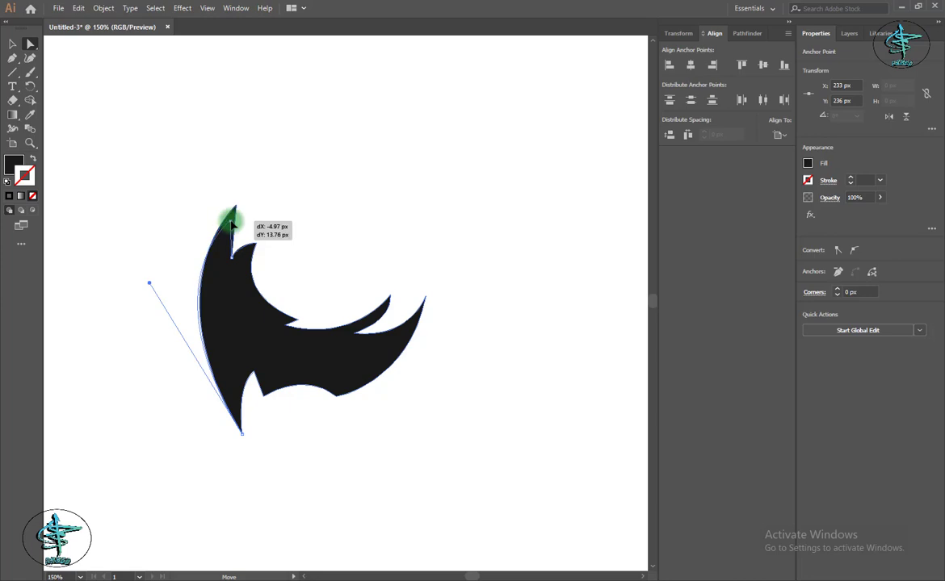
pyautogui.click(149, 287)
pyautogui.moveTo(156, 284); pyautogui.dragTo(164, 274)
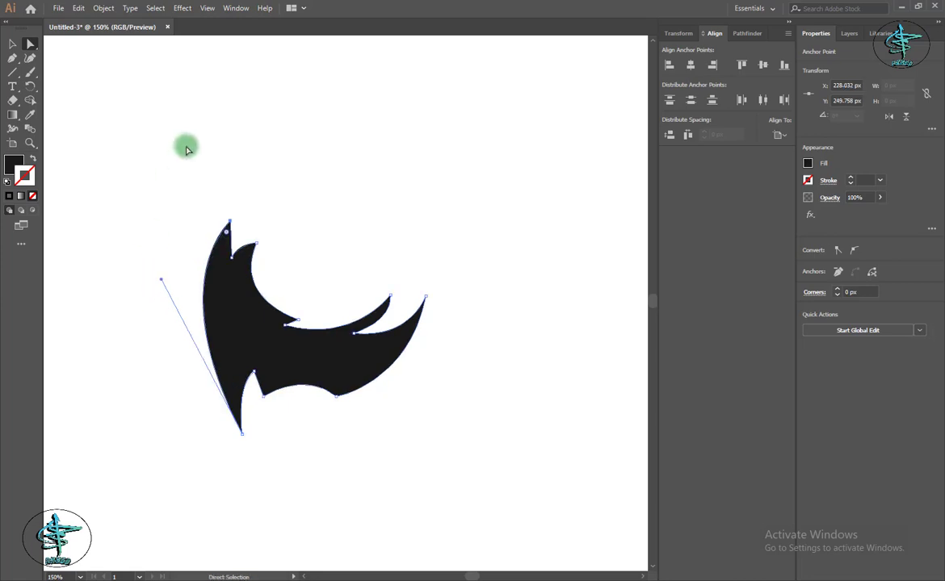
pyautogui.click(329, 208)
pyautogui.hotkey('ctrl', '-')
pyautogui.hotkey('ctrl', '-')
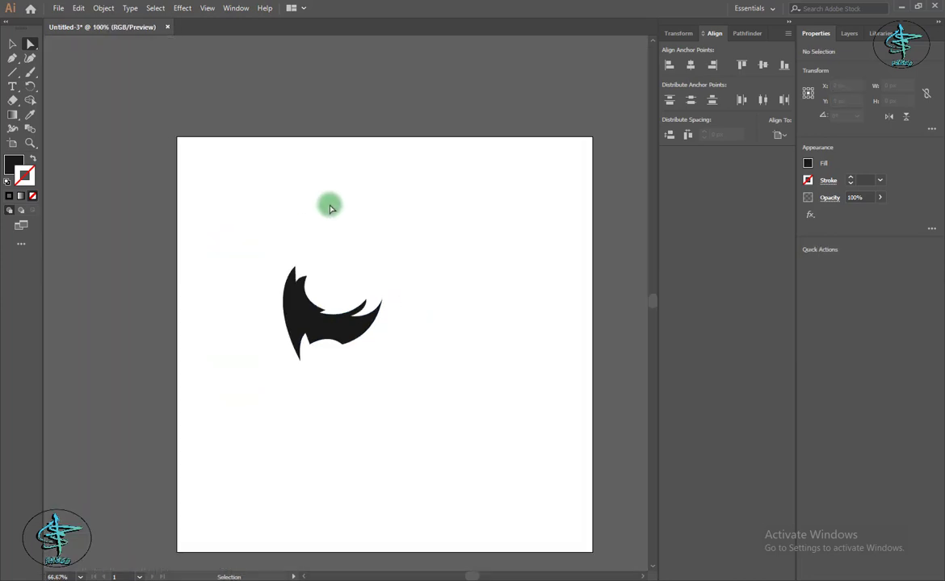
pyautogui.hotkey('ctrl', '+')
pyautogui.hotkey('ctrl', '+')
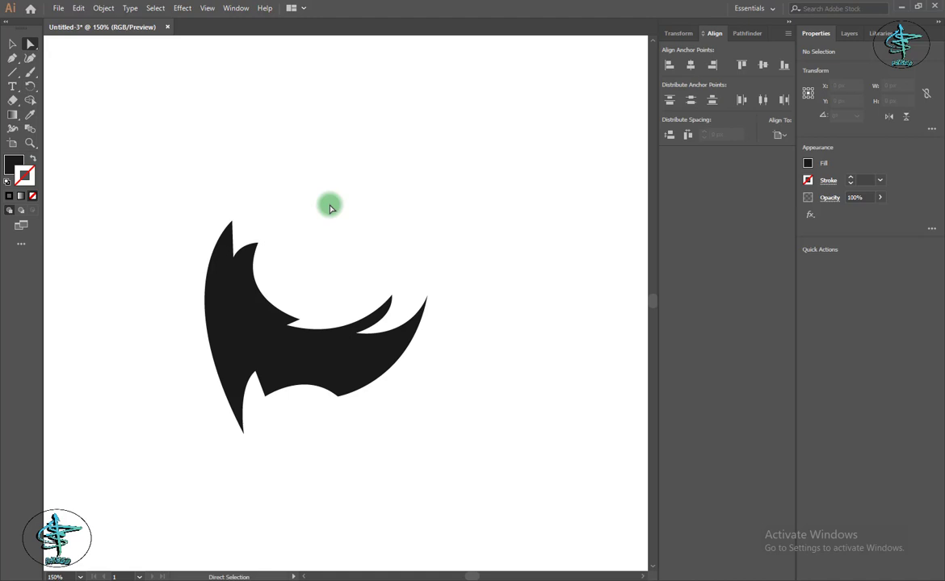
# Step: Set the Pen tool's fill colour to white (FFFFFF) with nothing selected
pyautogui.press('p')
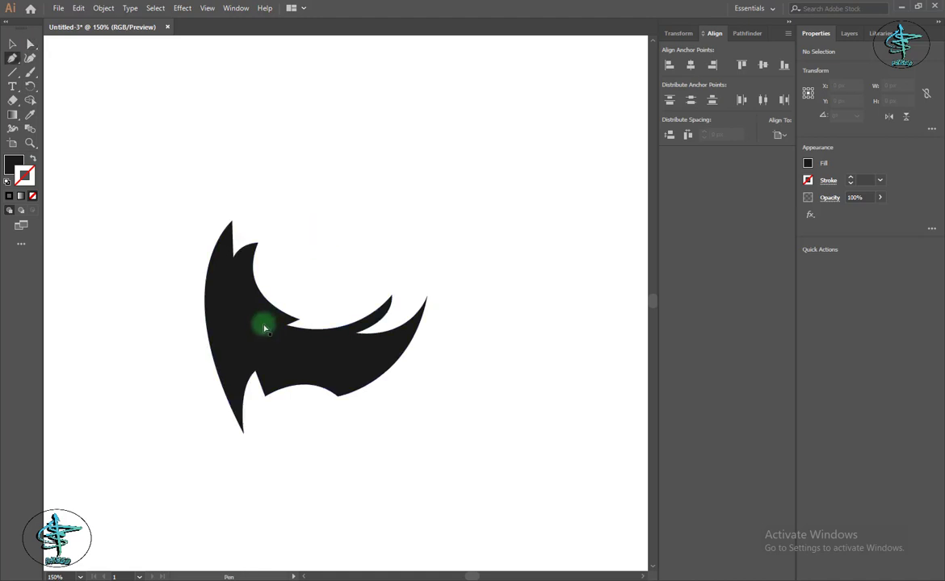
pyautogui.scroll(1, 264, 328)
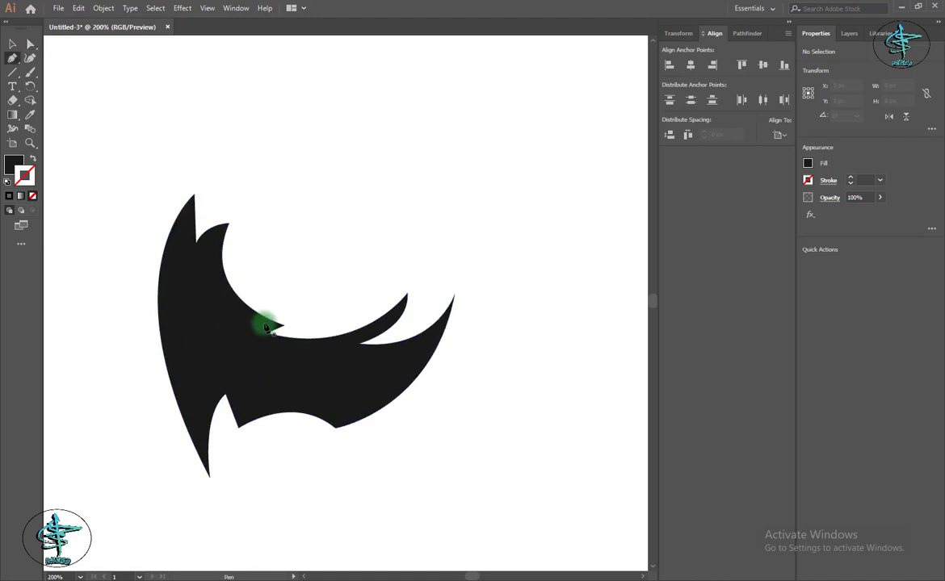
pyautogui.doubleClick(14, 165)
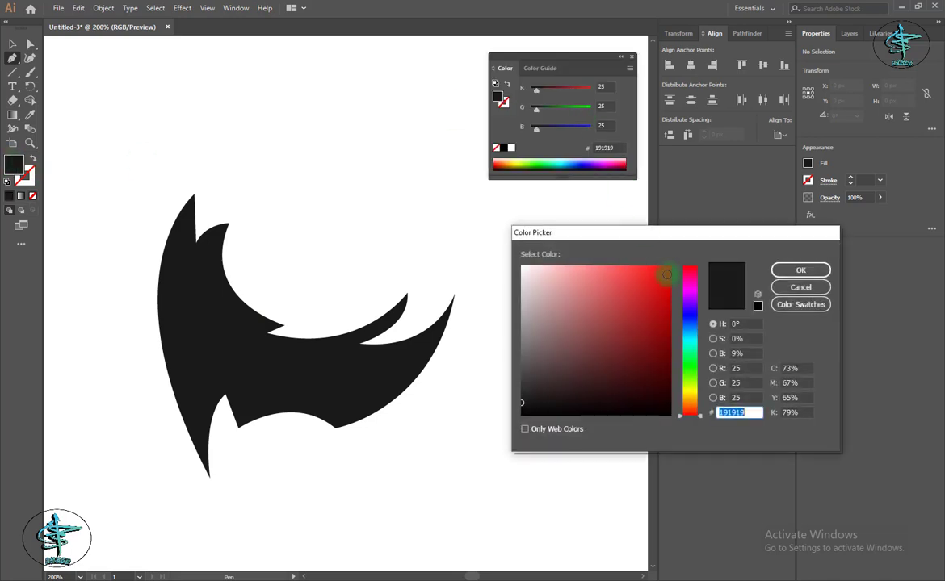
pyautogui.moveTo(526, 272); pyautogui.dragTo(518, 262)
pyautogui.click(814, 274)
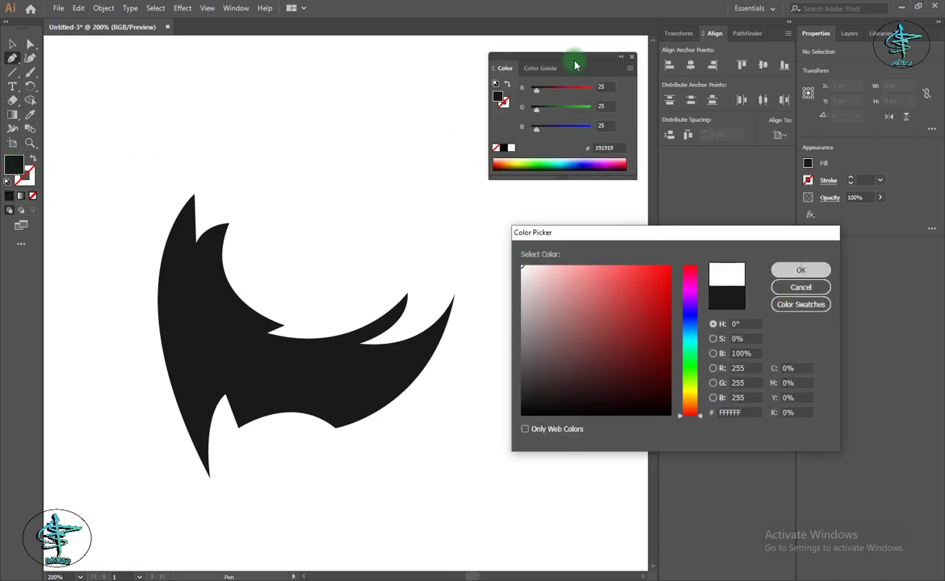
pyautogui.click(631, 57)
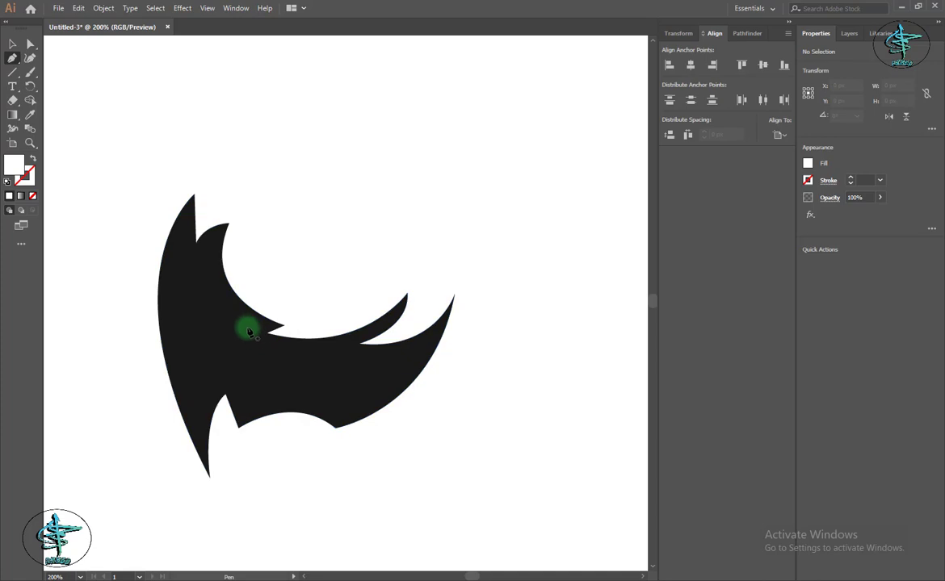
# Step: Draw a small white eye of three curved sides inside the dark shape beside the beak-like notch, with its left corner at about (260, 333) px
pyautogui.scroll(2, 248, 331)
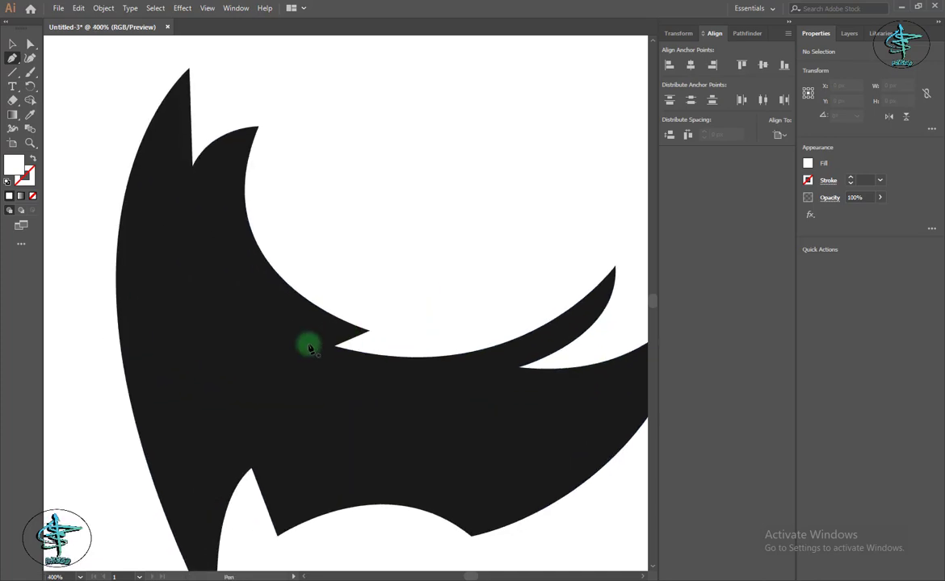
pyautogui.scroll(1, 292, 336)
pyautogui.press('v')
pyautogui.press('p')
pyautogui.click(294, 276)
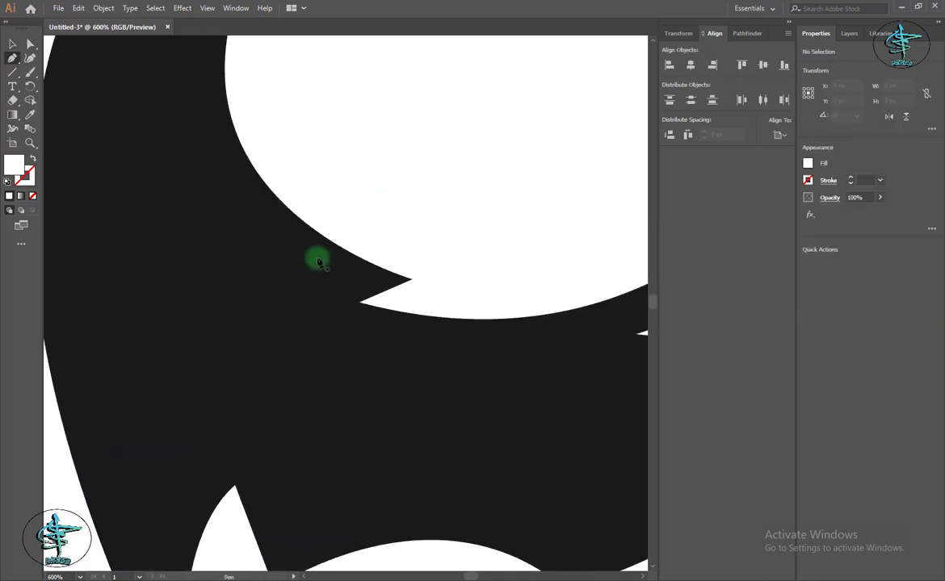
pyautogui.moveTo(316, 256); pyautogui.dragTo(314, 236)
pyautogui.click(316, 257)
pyautogui.moveTo(339, 285)
pyautogui.mouseDown()
pyautogui.moveTo(341, 301)
pyautogui.moveTo(295, 276)
pyautogui.mouseUp()
pyautogui.click(12, 44)
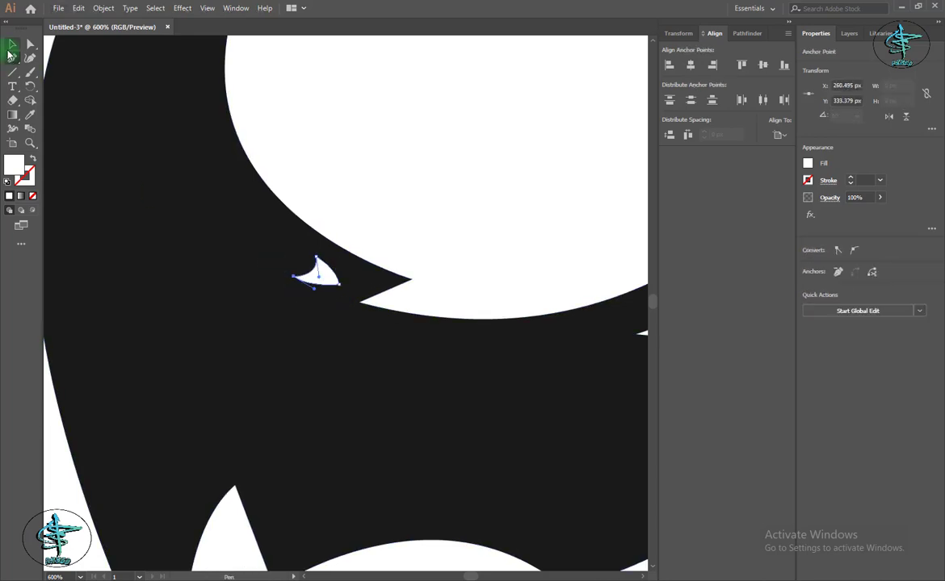
pyautogui.click(575, 144)
pyautogui.hotkey('ctrl', '-')
pyautogui.hotkey('ctrl', '-')
pyautogui.hotkey('ctrl', '-')
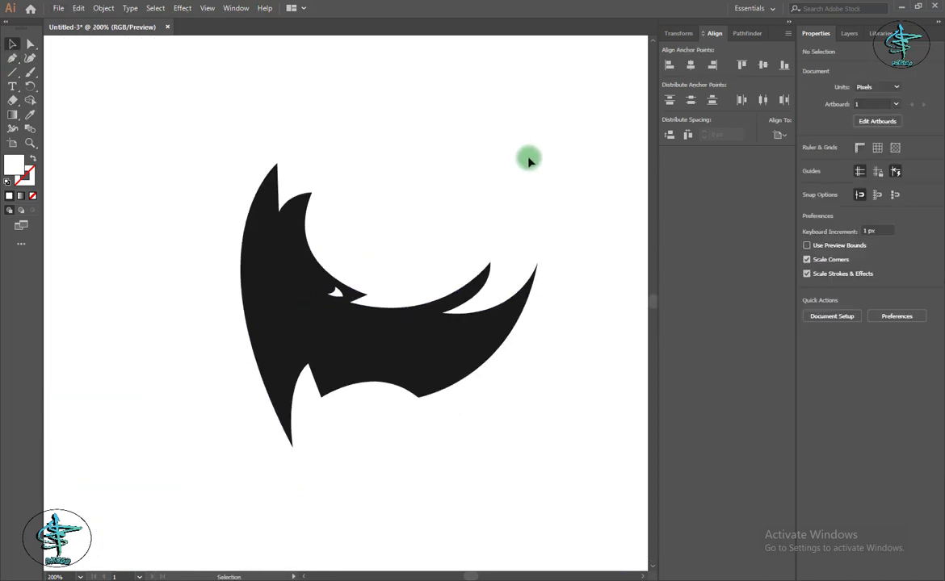
pyautogui.moveTo(454, 189); pyautogui.dragTo(414, 165)
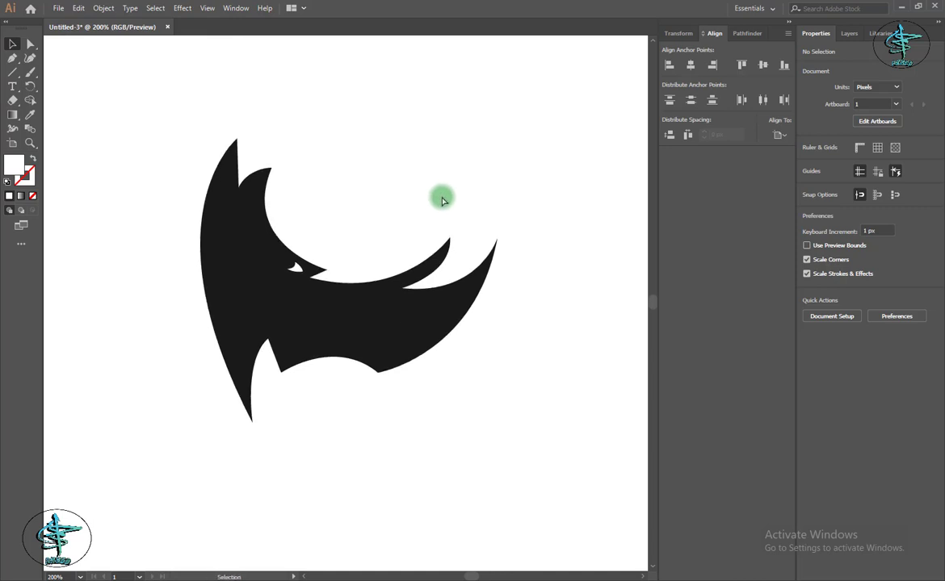
pyautogui.hotkey('ctrl', '-')
pyautogui.hotkey('ctrl', '-')
pyautogui.click(169, 129)
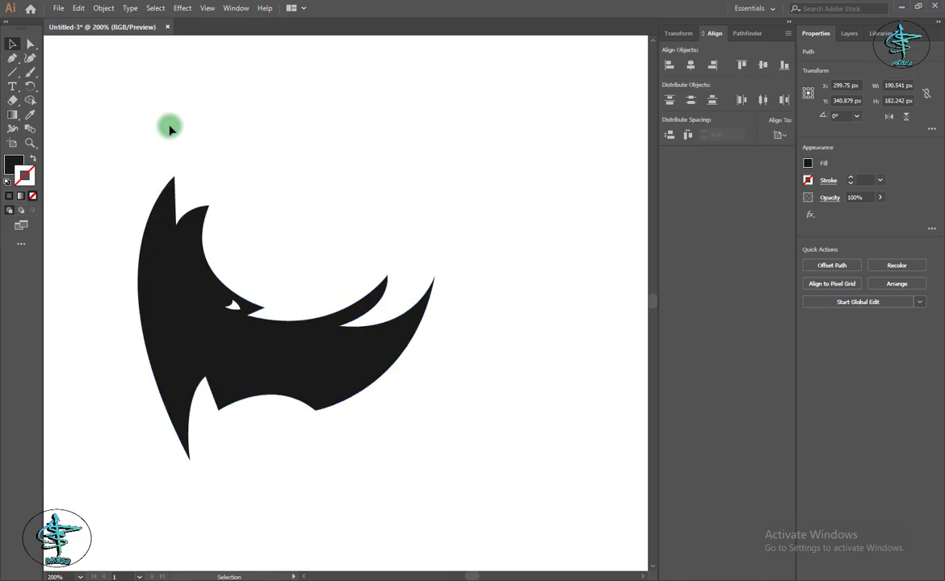
# Step: Start an inner outline inside the dark shape, from its bottom tip up the outer edge, around the first notch and to the second upper tip
pyautogui.hotkey('ctrl', '+')
pyautogui.moveTo(169, 127); pyautogui.dragTo(279, 120)
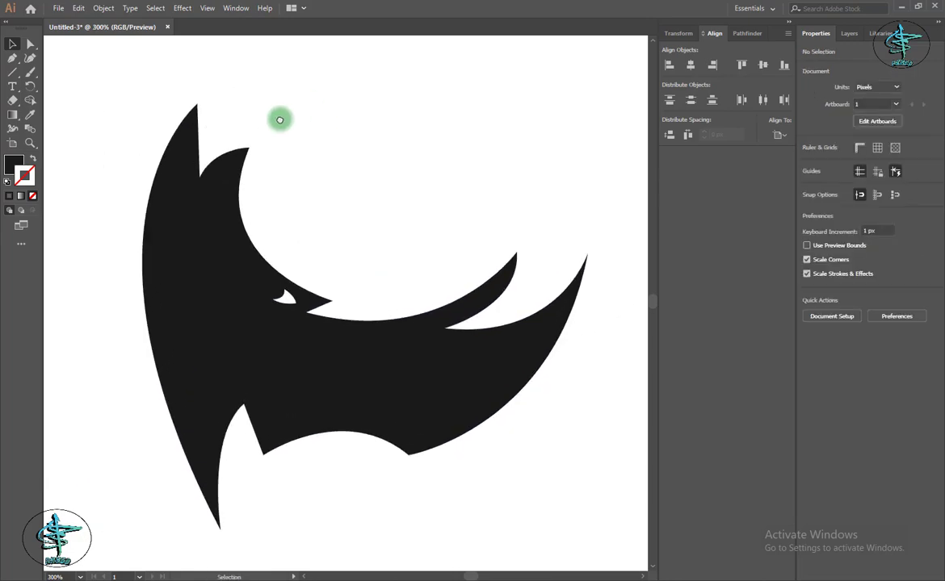
pyautogui.click(210, 494)
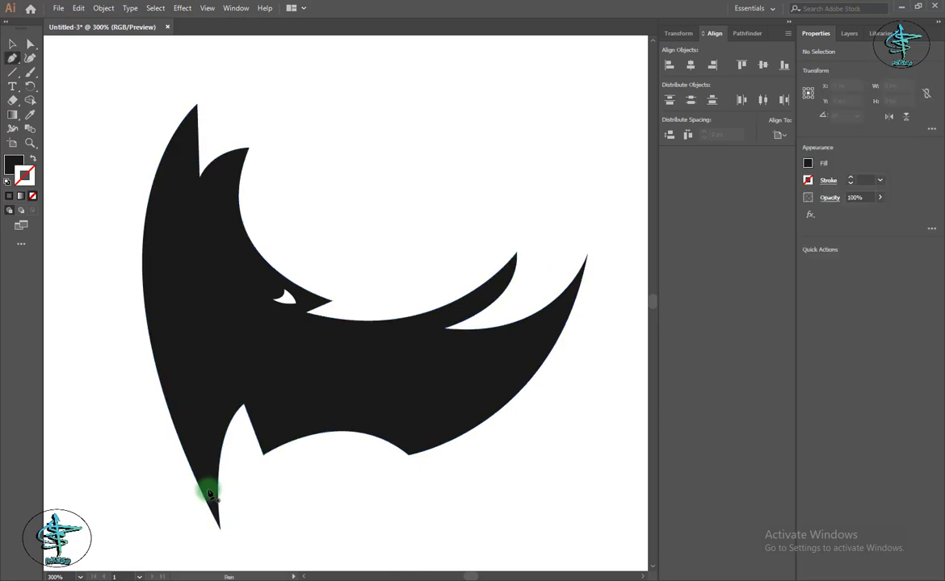
pyautogui.moveTo(191, 131); pyautogui.dragTo(276, 180)
pyautogui.moveTo(273, 250); pyautogui.dragTo(259, 48)
pyautogui.click(176, 104)
pyautogui.click(177, 161)
pyautogui.click(180, 172)
pyautogui.moveTo(218, 139); pyautogui.dragTo(249, 139)
pyautogui.click(218, 139)
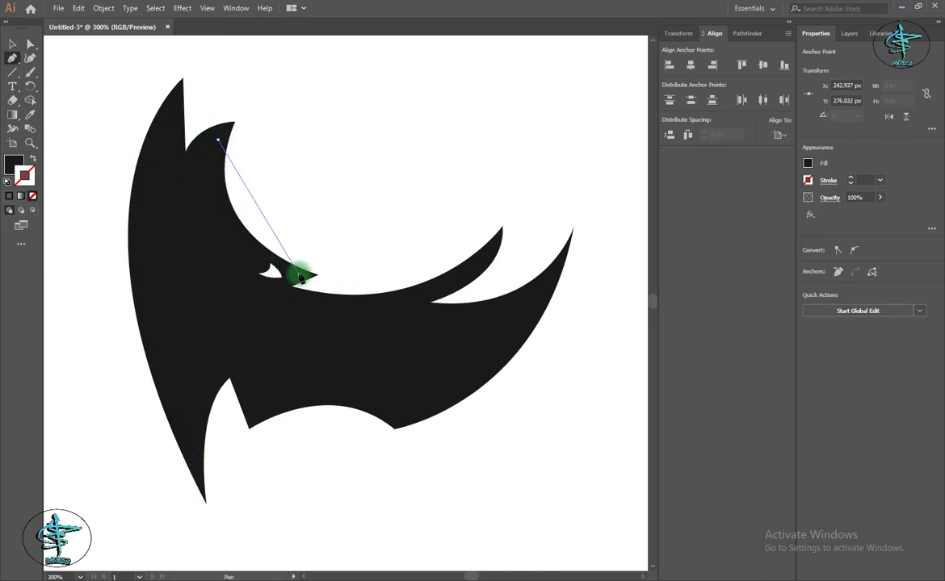
# Step: Continue the inner outline with no fill, along the face curve, around the beak-like notch and out to the small horn tip
pyautogui.moveTo(299, 275); pyautogui.dragTo(408, 303)
pyautogui.click(299, 274)
pyautogui.click(281, 287)
pyautogui.click(34, 197)
pyautogui.click(632, 57)
pyautogui.moveTo(487, 252); pyautogui.dragTo(586, 165)
pyautogui.click(486, 252)
pyautogui.moveTo(486, 252); pyautogui.dragTo(432, 218)
# Step: Continue the inner outline from the small horn tip back into the notch between the horns and out to the large horn tip
pyautogui.moveTo(349, 276)
pyautogui.mouseDown()
pyautogui.moveTo(255, 322)
pyautogui.moveTo(230, 319)
pyautogui.mouseUp()
pyautogui.click(350, 276)
pyautogui.moveTo(374, 286); pyautogui.dragTo(432, 232)
pyautogui.moveTo(228, 424); pyautogui.dragTo(138, 437)
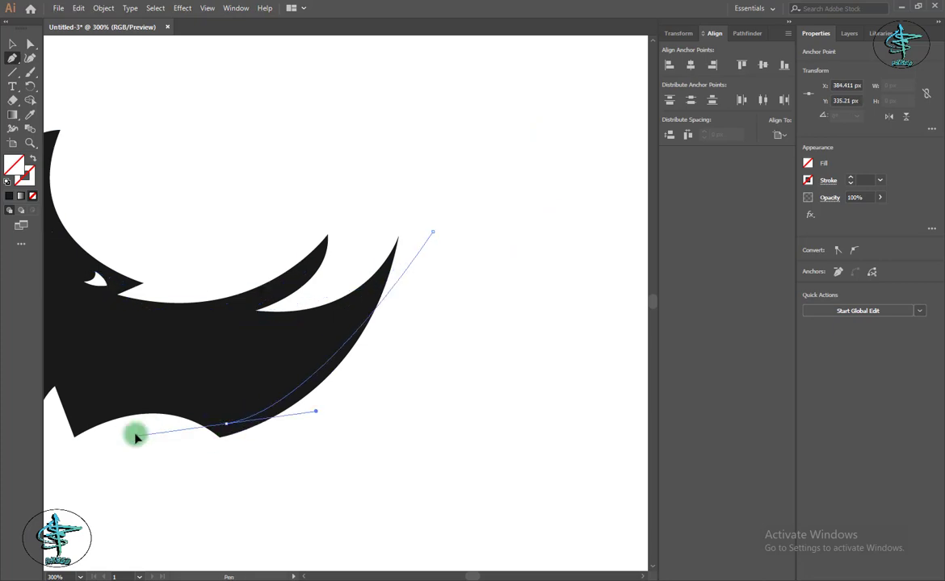
pyautogui.hotkey('ctrl', 'z')
pyautogui.click(374, 287)
# Step: Complete the inner outline along the curved lower edge and the underside notch, closing it at the bottom tip
pyautogui.moveTo(229, 415)
pyautogui.mouseDown()
pyautogui.moveTo(139, 437)
pyautogui.moveTo(400, 410)
pyautogui.mouseUp()
pyautogui.click(229, 416)
pyautogui.moveTo(255, 411); pyautogui.dragTo(202, 550)
pyautogui.click(255, 411)
pyautogui.click(233, 365)
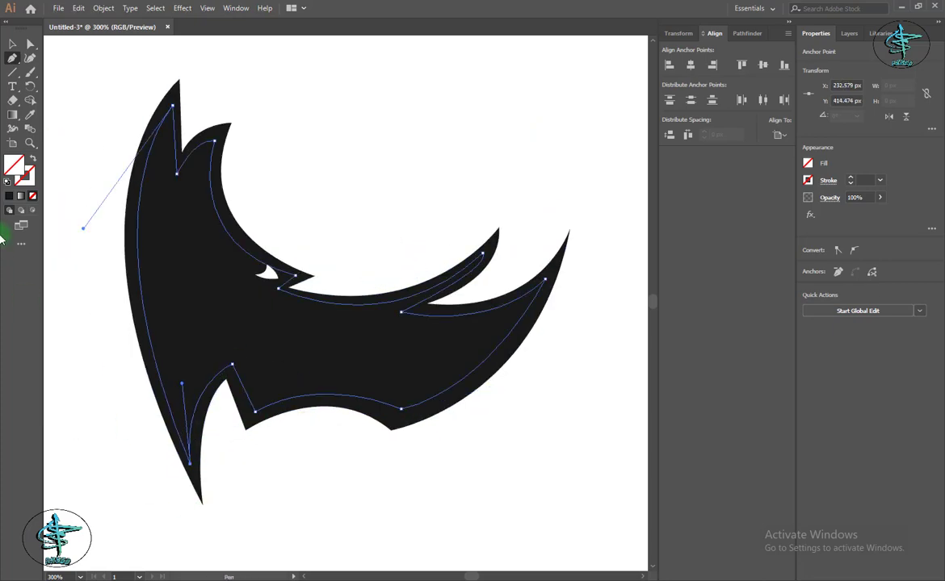
# Step: Fill the closed inner shape with a dark grey slightly lighter than the outer shape
pyautogui.doubleClick(11, 168)
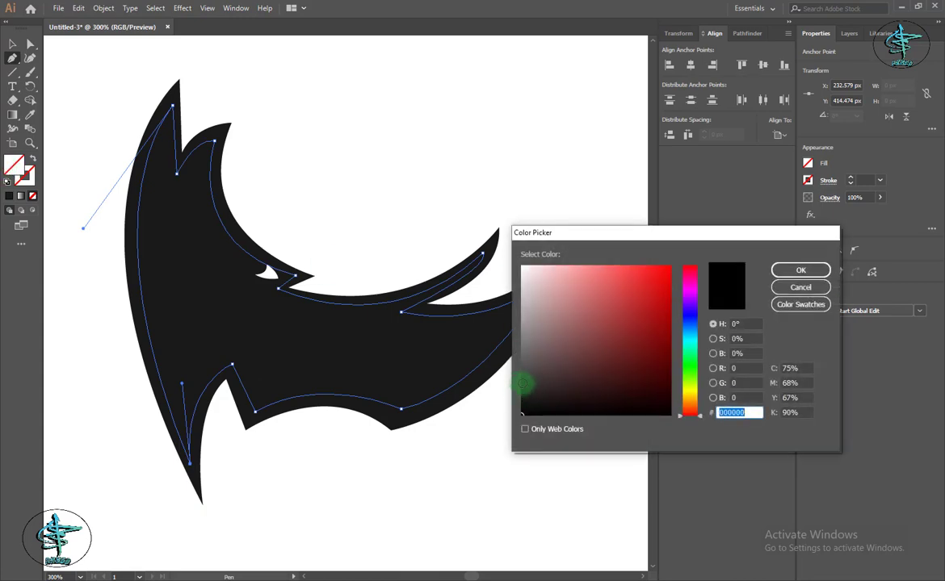
pyautogui.click(520, 383)
pyautogui.click(801, 270)
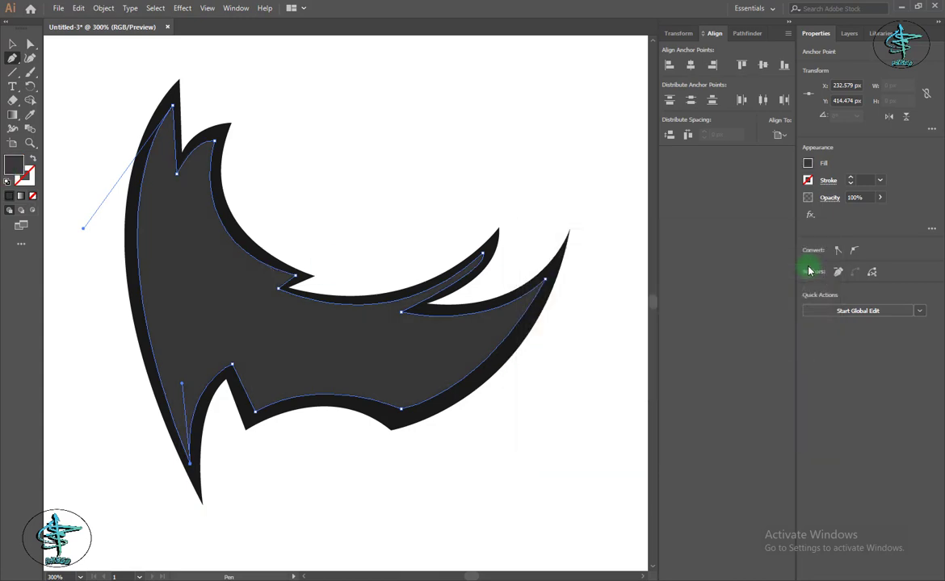
# Step: Try sending the grey inner shape to the back
pyautogui.press('v')
pyautogui.rightClick(231, 303)
pyautogui.click(395, 523)
pyautogui.click(428, 216)
pyautogui.hotkey('ctrl', 'z')
# Step: Rearrange the stacking order so the white eye lies in front of the grey inner shape
pyautogui.rightClick(365, 349)
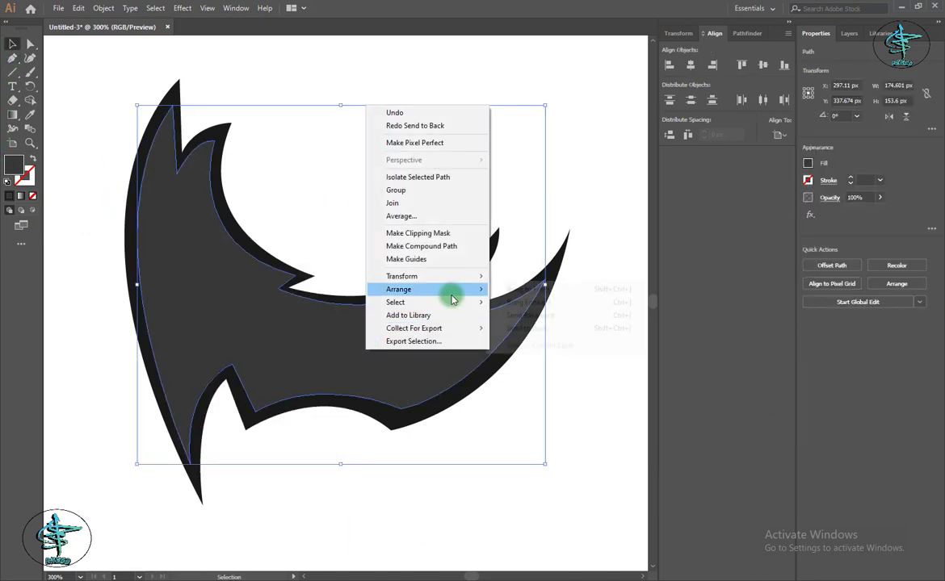
pyautogui.click(521, 330)
pyautogui.click(259, 311)
pyautogui.click(316, 237)
pyautogui.hotkey('ctrl', 'z')
pyautogui.click(571, 423)
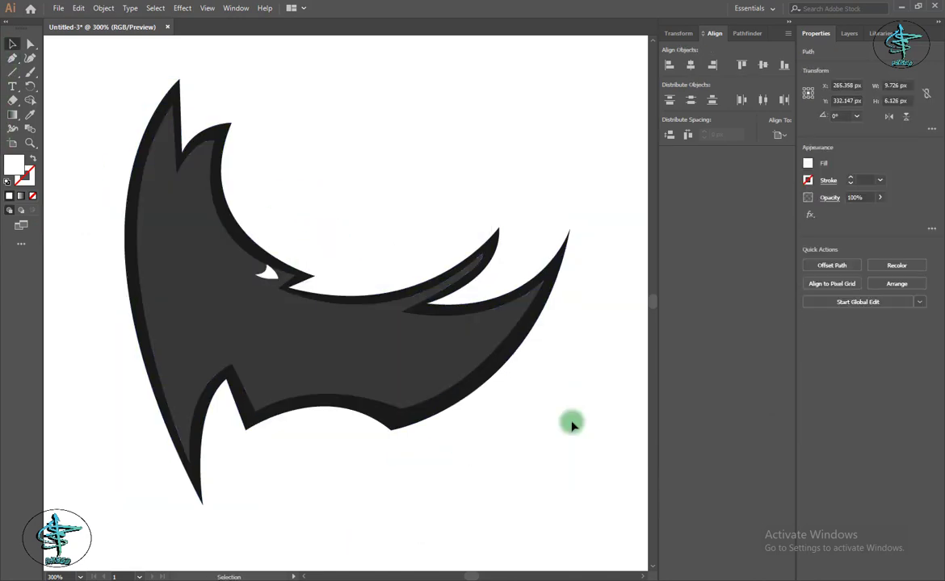
# Step: Give the inner shape a slightly darker grey fill and deselect it
pyautogui.hotkey('ctrl', '-')
pyautogui.hotkey('ctrl', '+')
pyautogui.click(385, 384)
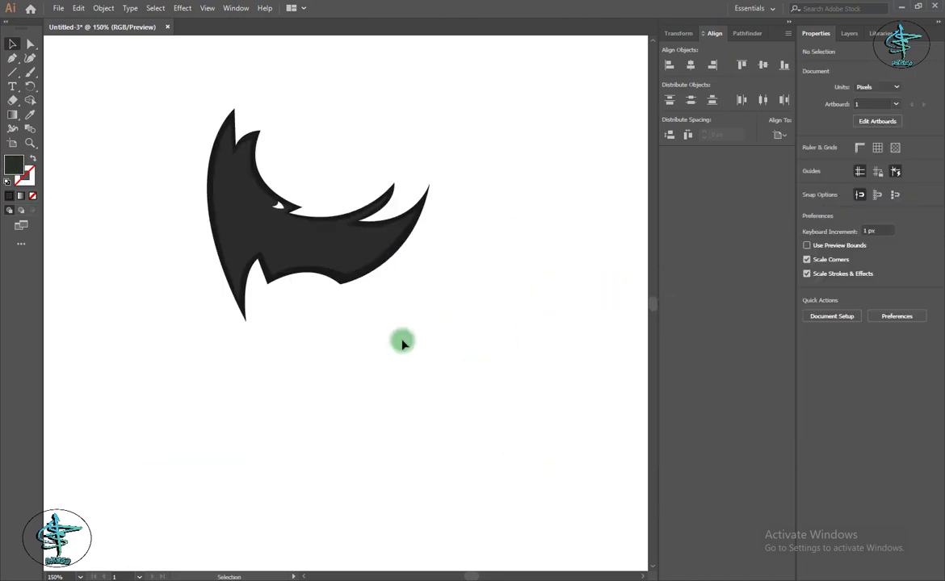
# Step: Move the white eye about 2 px left and 1 px down
pyautogui.click(301, 201)
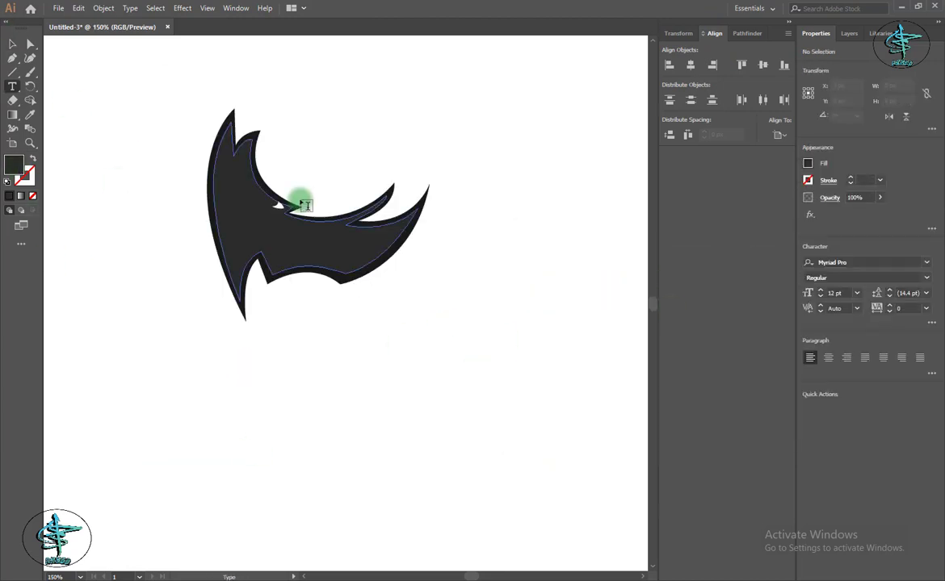
pyautogui.scroll(3, 242, 230)
pyautogui.moveTo(241, 230); pyautogui.dragTo(234, 233)
# Step: Try sampling the outer shape's dark colour onto the eye with the Eyedropper
pyautogui.click(28, 179)
pyautogui.press('i')
pyautogui.click(279, 216)
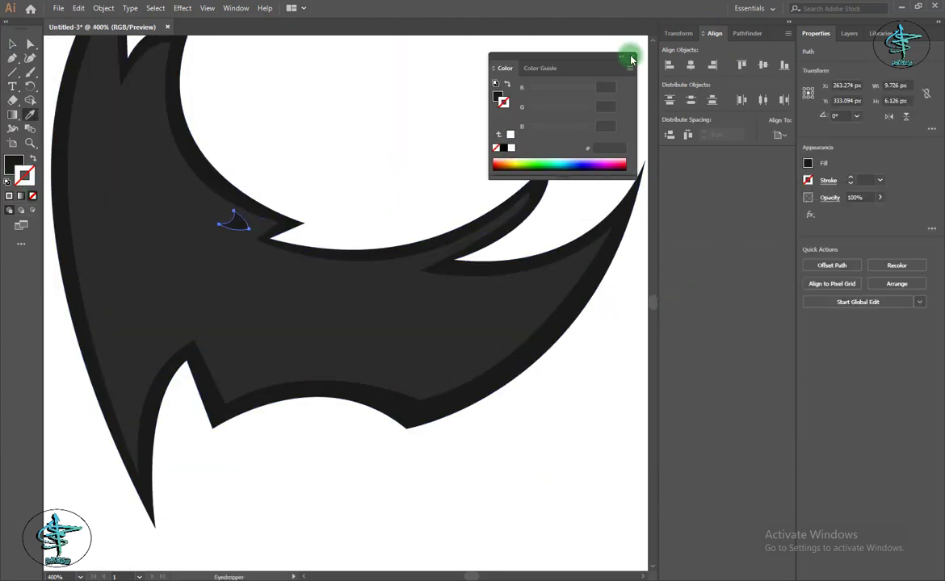
pyautogui.click(631, 58)
pyautogui.hotkey('ctrl', 'z')
# Step: Give the eye a 1 pt stroke in the outer shape's dark colour, sampled with the Eyedropper
pyautogui.press('v')
pyautogui.doubleClick(27, 183)
pyautogui.press('Return')
pyautogui.press('i')
pyautogui.doubleClick(26, 179)
pyautogui.press('Return')
pyautogui.click(237, 192)
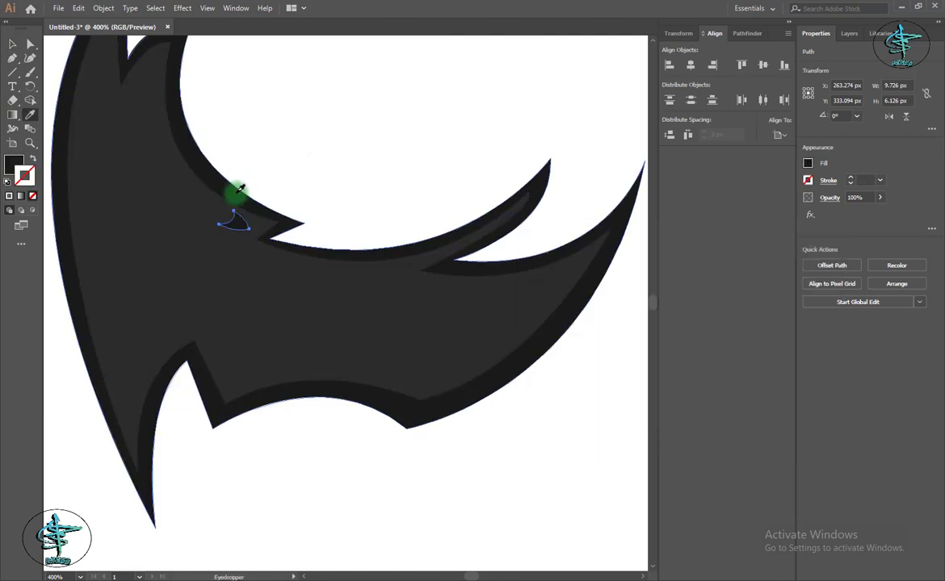
# Step: Set the eye's fill to white (FFFFFF) and deselect it
pyautogui.press('F6')
pyautogui.click(512, 148)
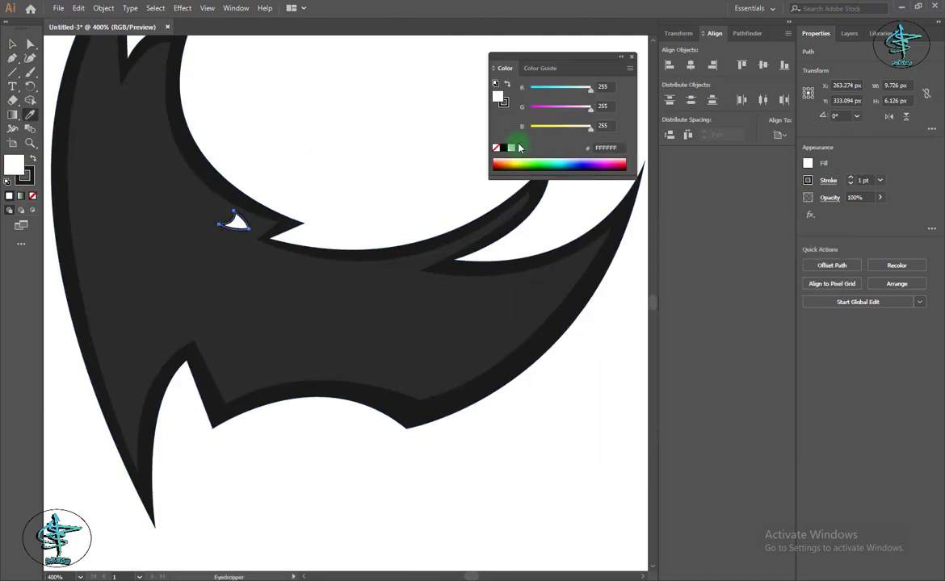
pyautogui.click(633, 56)
pyautogui.click(411, 113)
pyautogui.click(14, 47)
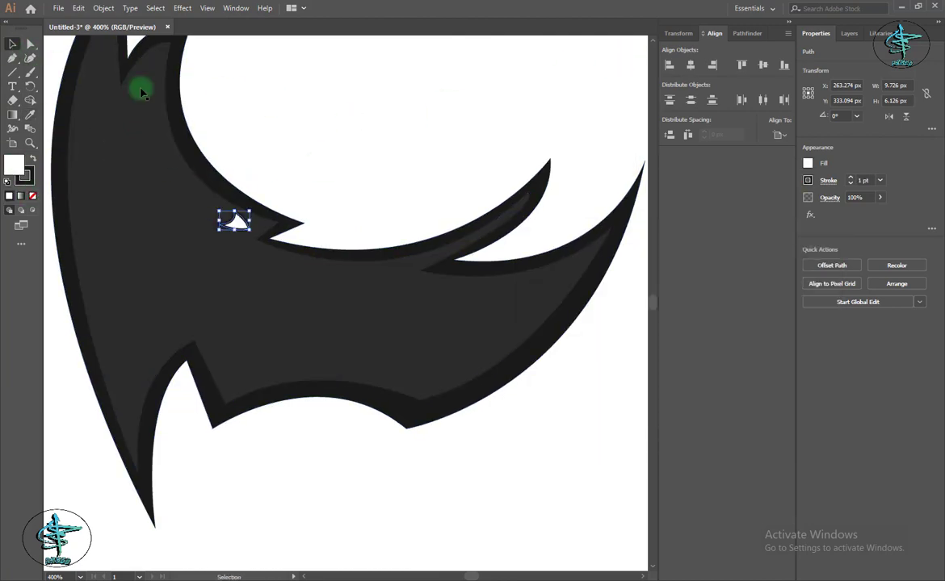
pyautogui.click(307, 132)
# Step: Add the text RHINO below the head and set its font size to 30 pt
pyautogui.hotkey('ctrl', '-')
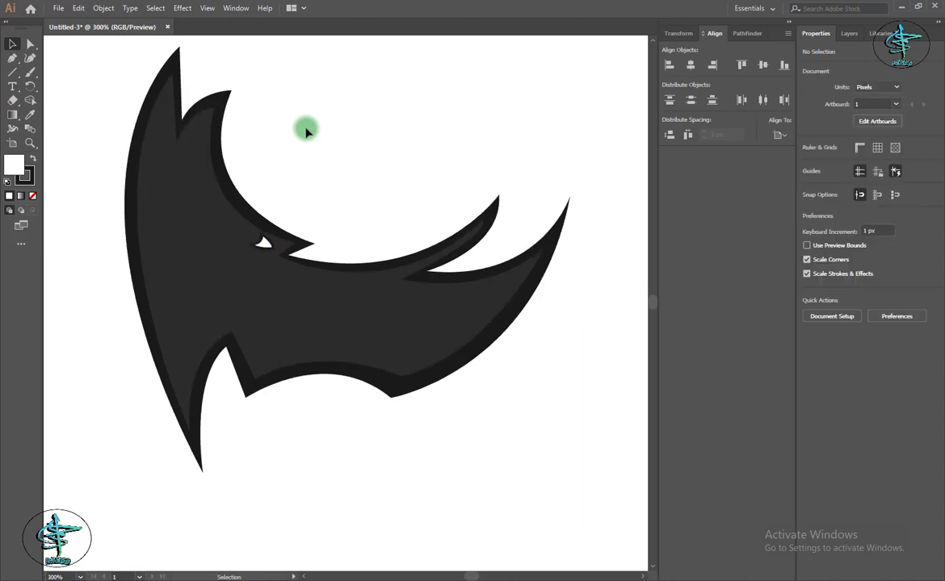
pyautogui.hotkey('ctrl', '-')
pyautogui.scroll(-3, 512, 432)
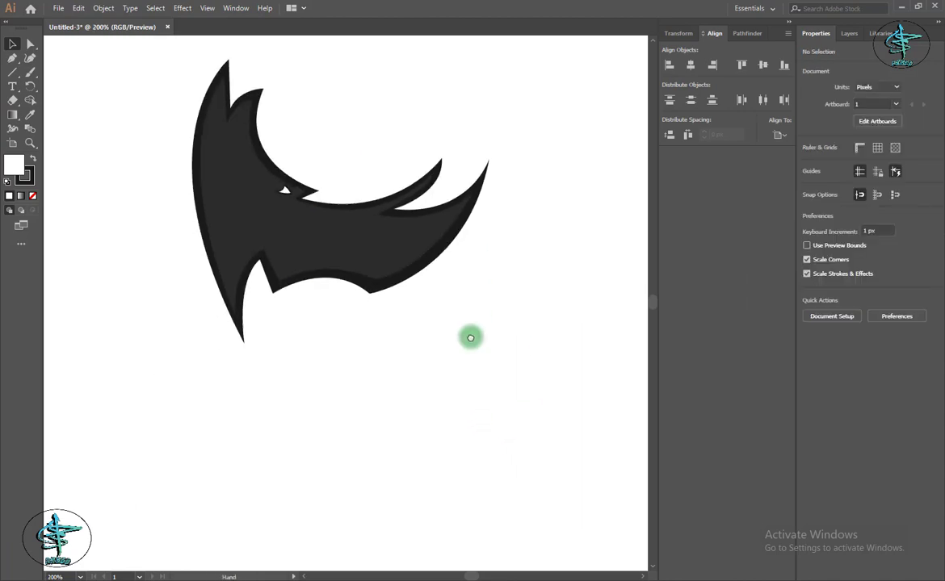
pyautogui.press('t')
pyautogui.click(245, 373)
pyautogui.write('RHINO')
pyautogui.press('Escape')
pyautogui.click(833, 293)
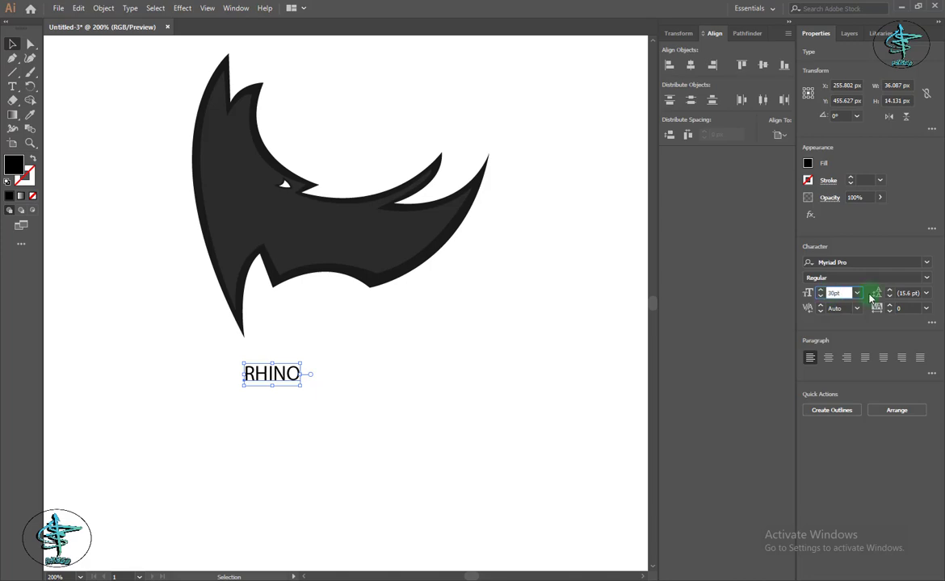
pyautogui.press('Return')
# Step: Set the RHINO text in Guardian Semi-Italic and fit it beneath the head at about 29 pt, about 156 px wide
pyautogui.moveTo(373, 393); pyautogui.dragTo(432, 391)
pyautogui.click(927, 263)
pyautogui.moveTo(939, 329); pyautogui.dragTo(941, 431)
pyautogui.scroll(-4, 932, 369)
pyautogui.scroll(-5, 888, 436)
pyautogui.click(854, 363)
pyautogui.moveTo(349, 373)
pyautogui.mouseDown()
pyautogui.moveTo(318, 379)
pyautogui.moveTo(333, 373)
pyautogui.mouseUp()
pyautogui.moveTo(497, 393); pyautogui.dragTo(470, 389)
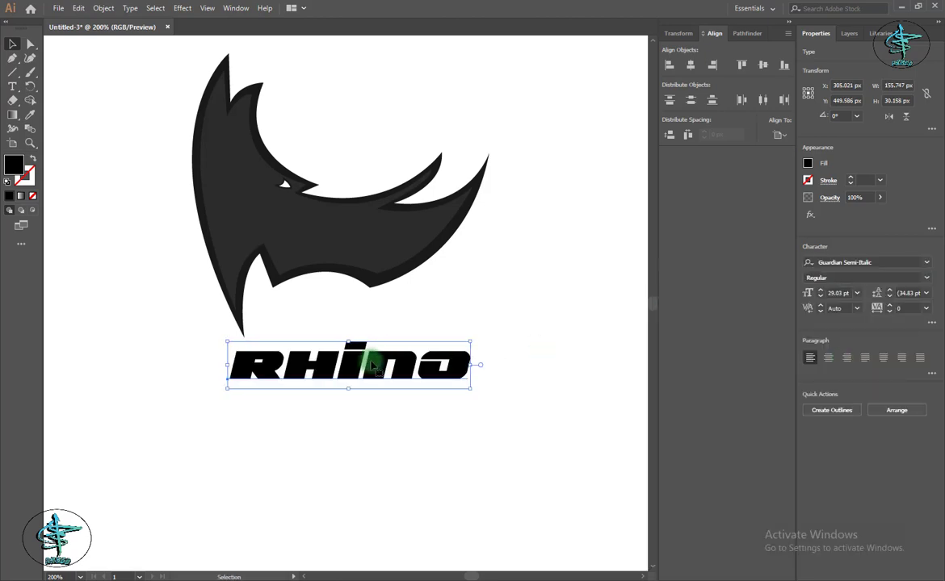
# Step: Duplicate the RHINO text directly below itself and change the copy's wording to LOGO
pyautogui.keyDown('alt'); pyautogui.moveTo(372, 365); pyautogui.dragTo(371, 411); pyautogui.keyUp('alt')
pyautogui.doubleClick(465, 416)
pyautogui.press('BackSpace')
pyautogui.press('BackSpace')
pyautogui.press('BackSpace')
pyautogui.press('BackSpace')
pyautogui.press('BackSpace')
pyautogui.write('LOGO')
# Step: Set the LOGO text in the Code Light font and widen its tracking to nearly the width of RHINO
pyautogui.click(914, 263)
pyautogui.hotkey('ctrl', 'a')
pyautogui.click(915, 264)
pyautogui.click(819, 324)
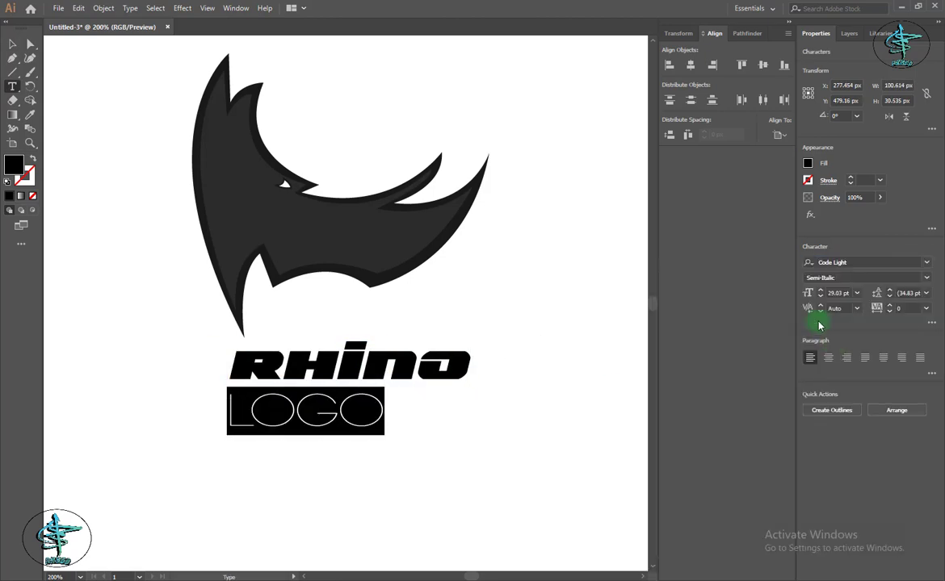
pyautogui.click(906, 309)
pyautogui.scroll(10, 906, 310)
# Step: Shrink the RHINO text to the width of LOGO and move both text lines slightly up and right towards the head
pyautogui.click(12, 44)
pyautogui.click(440, 368)
pyautogui.moveTo(470, 365); pyautogui.dragTo(447, 361)
pyautogui.hotkey('ctrl', '-')
pyautogui.hotkey('ctrl', '-')
pyautogui.moveTo(267, 383); pyautogui.dragTo(411, 341)
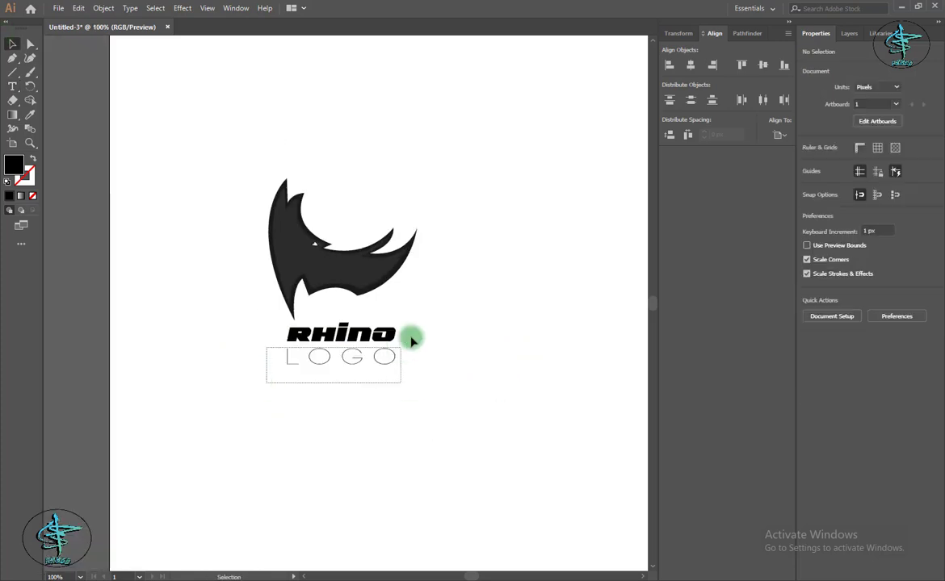
pyautogui.moveTo(327, 334)
pyautogui.mouseDown()
pyautogui.moveTo(327, 344)
pyautogui.moveTo(333, 323)
pyautogui.mouseUp()
# Step: Try centring the head artwork and text horizontally and vertically on the artboard without grouping them
pyautogui.hotkey('ctrl', '-')
pyautogui.hotkey('ctrl', '-')
pyautogui.click(352, 287)
pyautogui.click(691, 64)
pyautogui.click(762, 64)
pyautogui.moveTo(340, 323); pyautogui.dragTo(376, 356)
pyautogui.hotkey('ctrl', 'z')
pyautogui.hotkey('ctrl', 'z')
pyautogui.hotkey('ctrl', 'z')
# Step: Group the head artwork with its text and centre it horizontally and vertically on the artboard
pyautogui.hotkey('ctrl', 'g')
pyautogui.click(690, 65)
pyautogui.click(763, 65)
pyautogui.moveTo(281, 225); pyautogui.dragTo(447, 360)
pyautogui.click(345, 391)
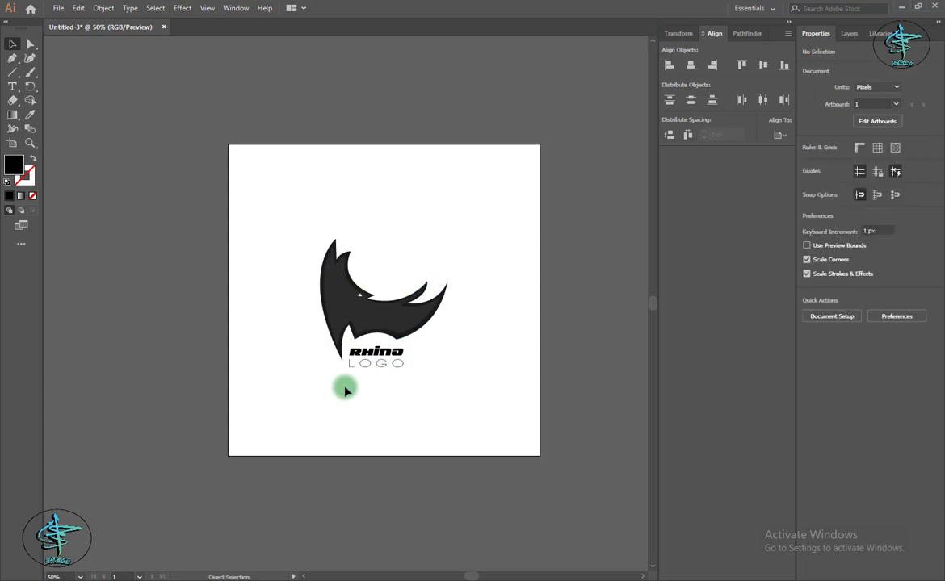
# Step: Enlarge both text lines to about 48 pt and place them under the head, just to the right of its bottom tip
pyautogui.hotkey('ctrl', '-')
pyautogui.hotkey('ctrl', '+')
pyautogui.hotkey('ctrl', '+')
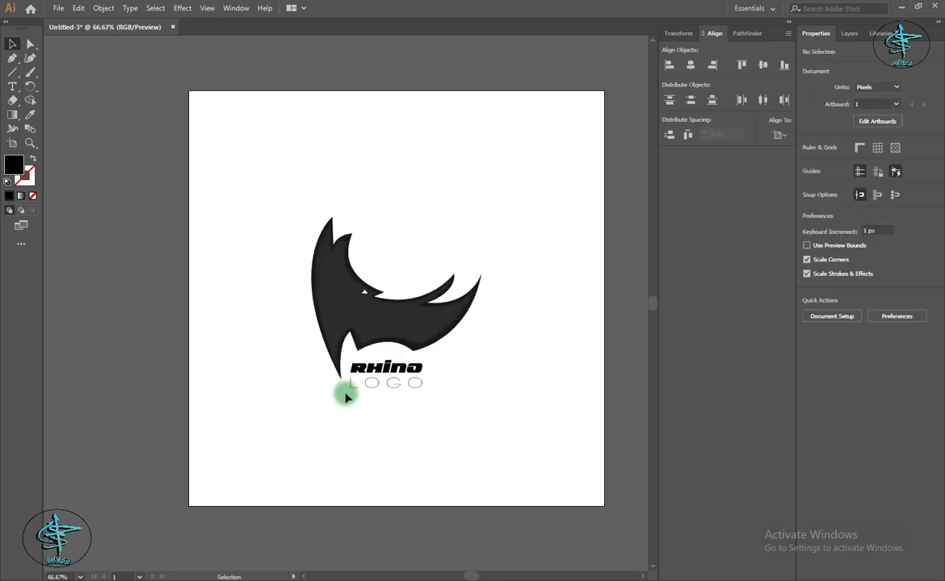
pyautogui.moveTo(345, 396); pyautogui.dragTo(452, 421)
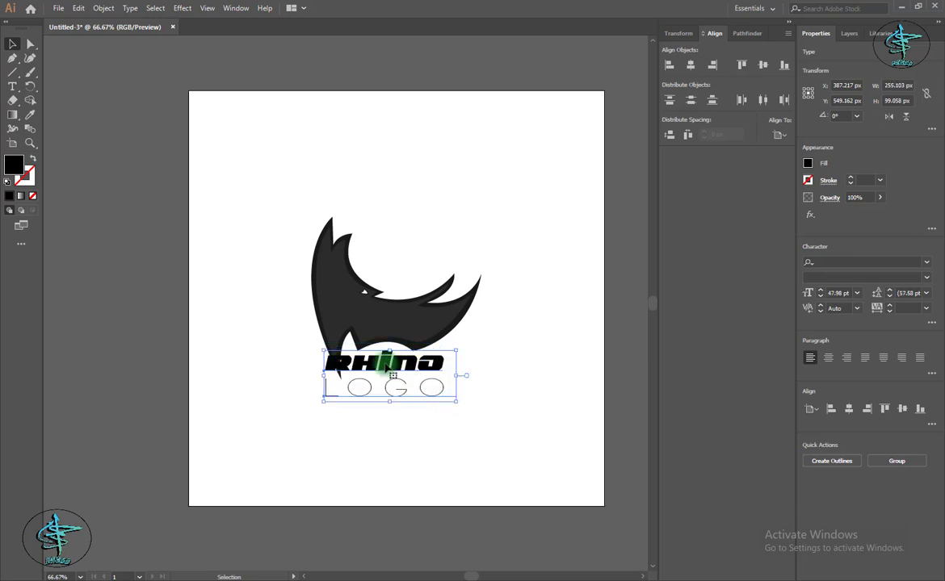
pyautogui.moveTo(412, 370); pyautogui.dragTo(434, 378)
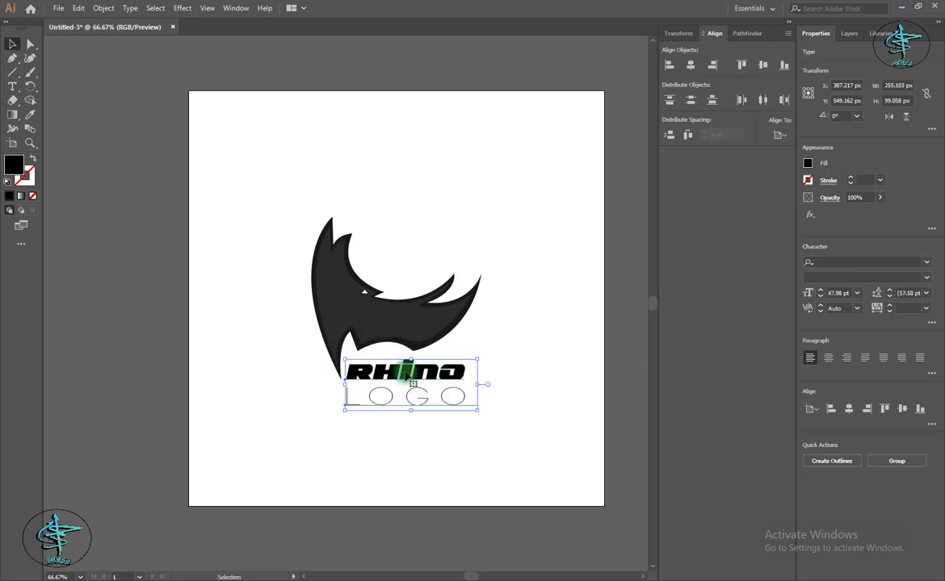
pyautogui.click(422, 438)
pyautogui.hotkey('ctrl', '-')
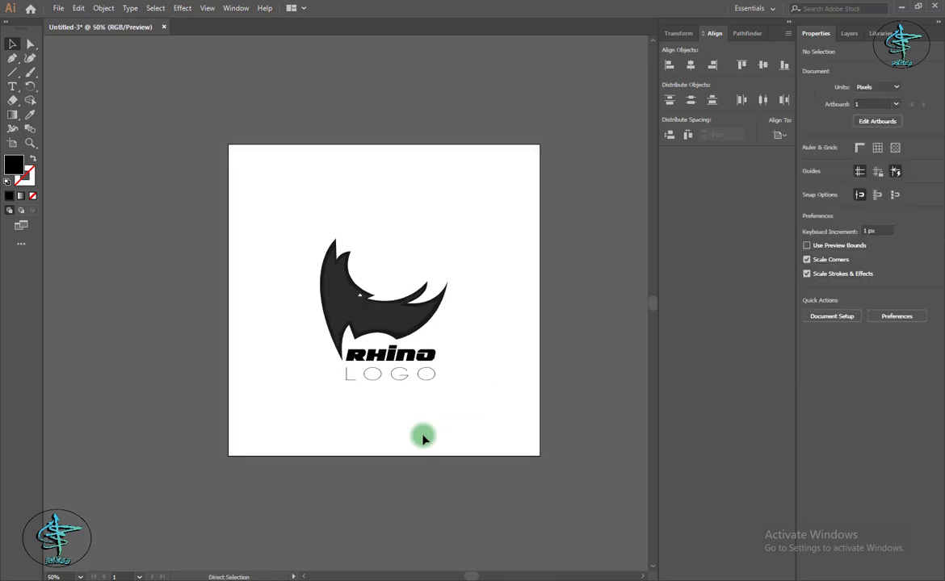